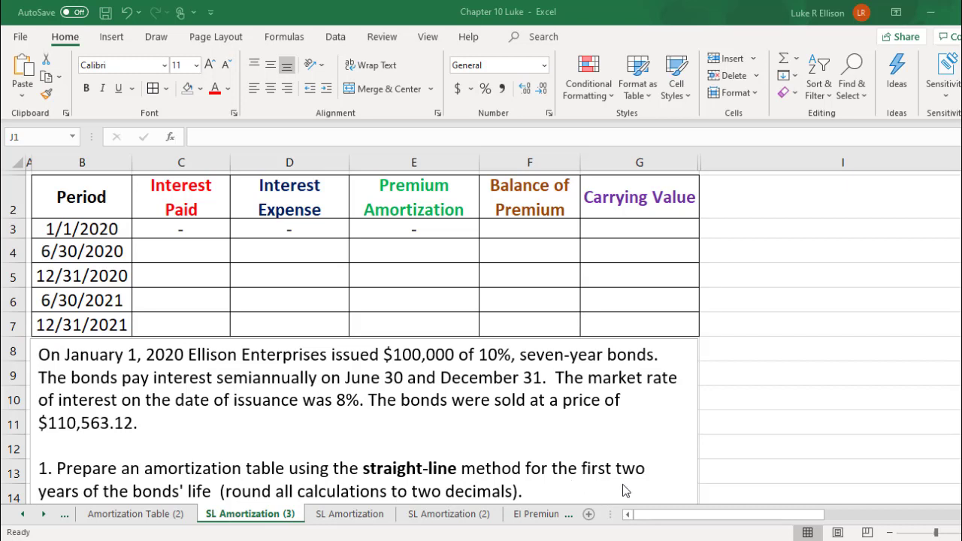
click(66, 251)
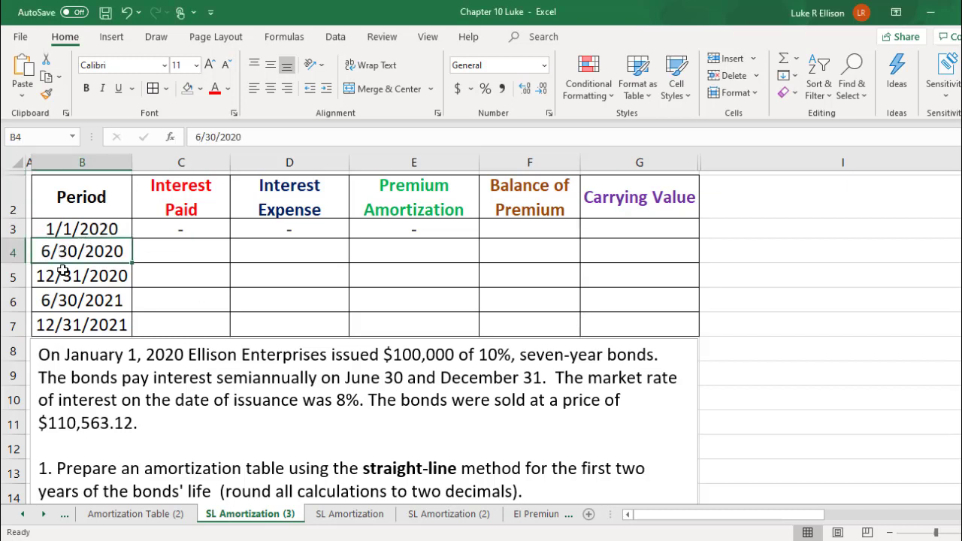
drag(64, 272, 57, 324)
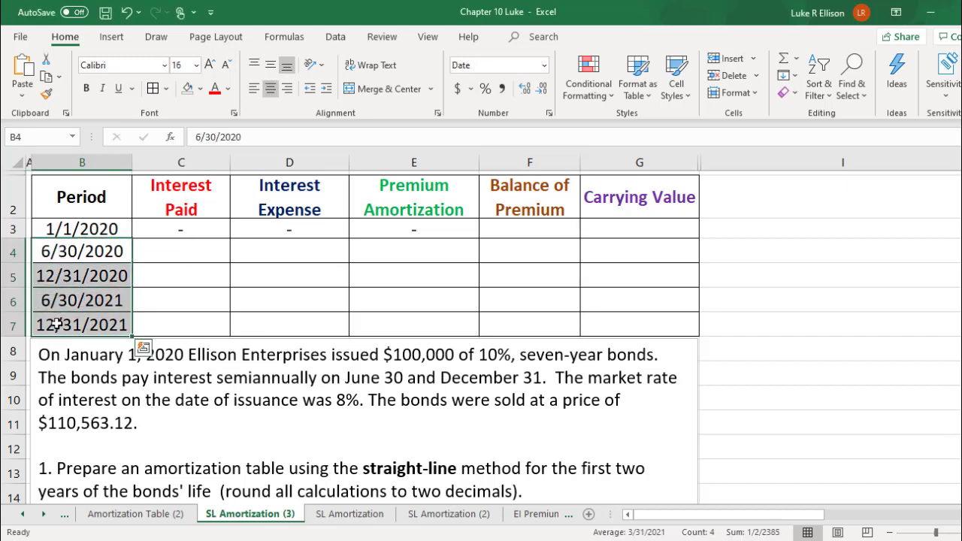
click(90, 231)
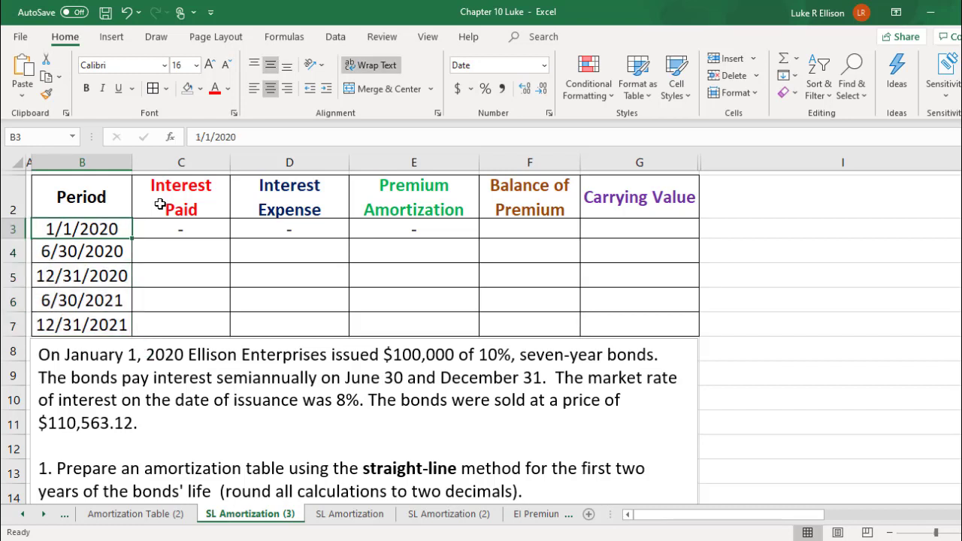
drag(160, 204, 380, 203)
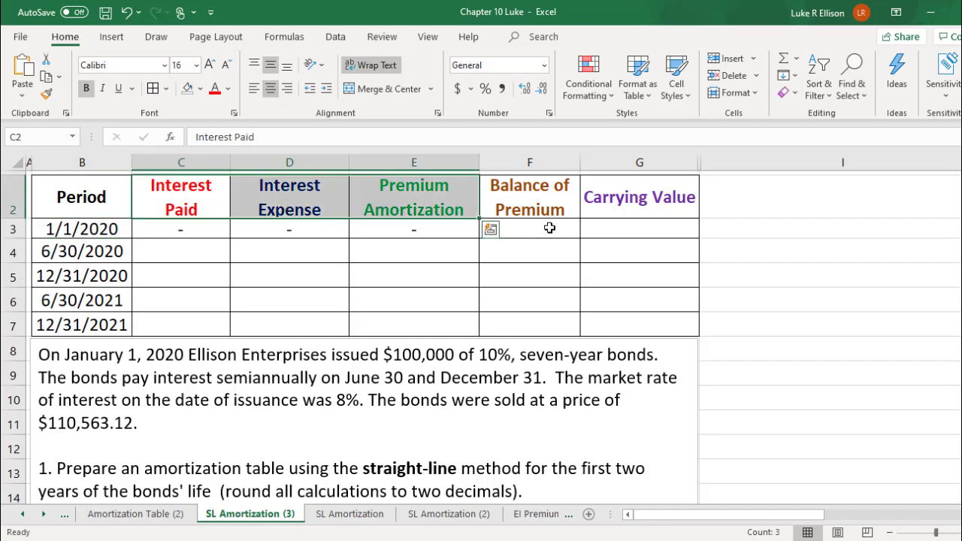
click(549, 199)
click(645, 200)
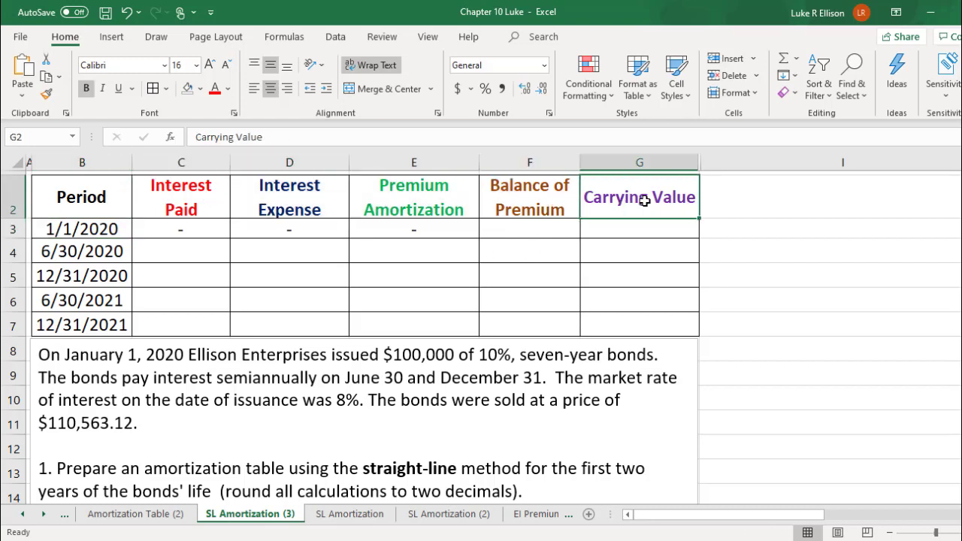
Calculate the 1/1/2020 balance of premium in F3 with the formula =110563.12-100000.
click(539, 230)
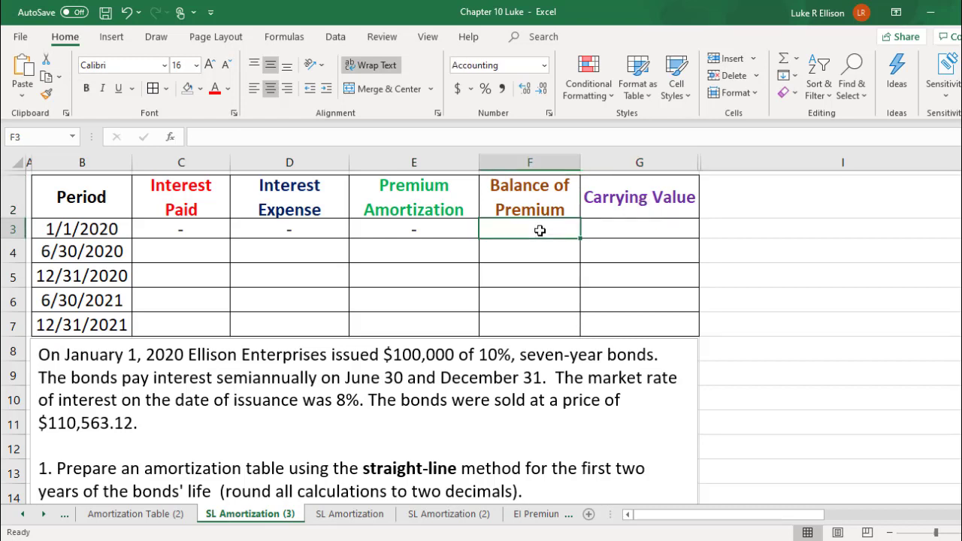
text(=)
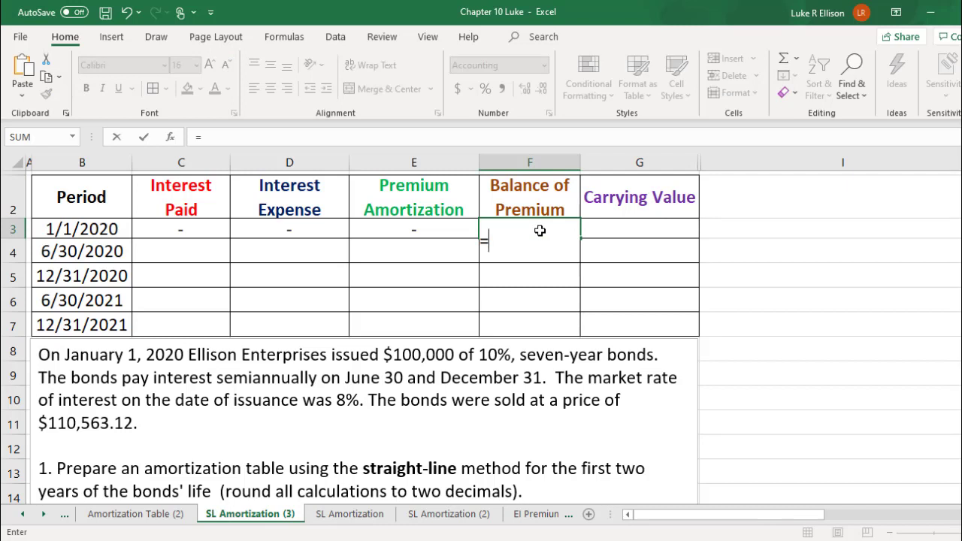
text(110)
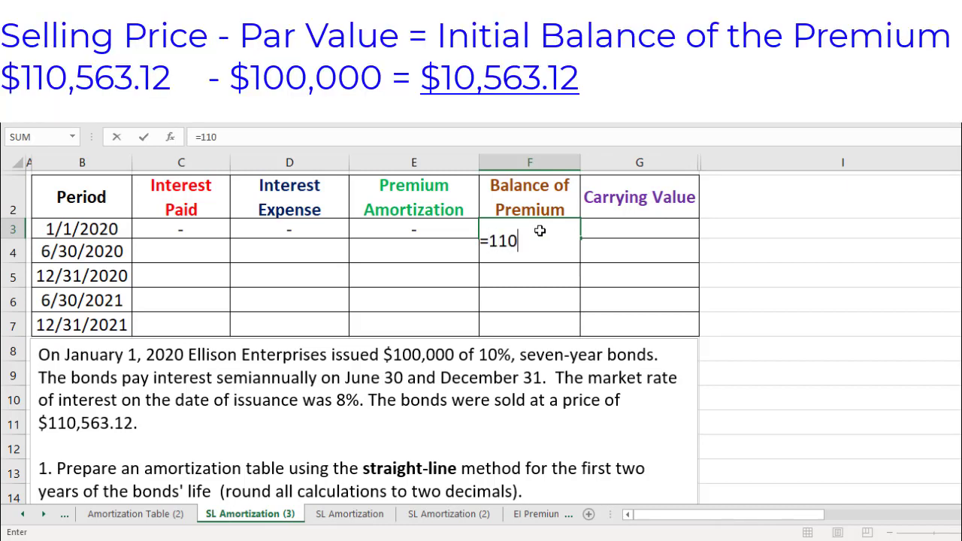
text(563.12)
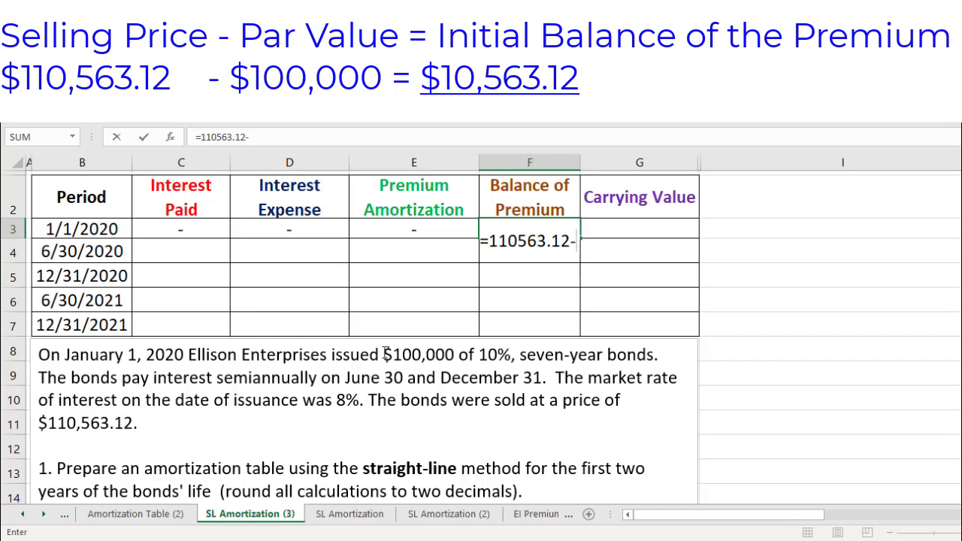
text(-100000)
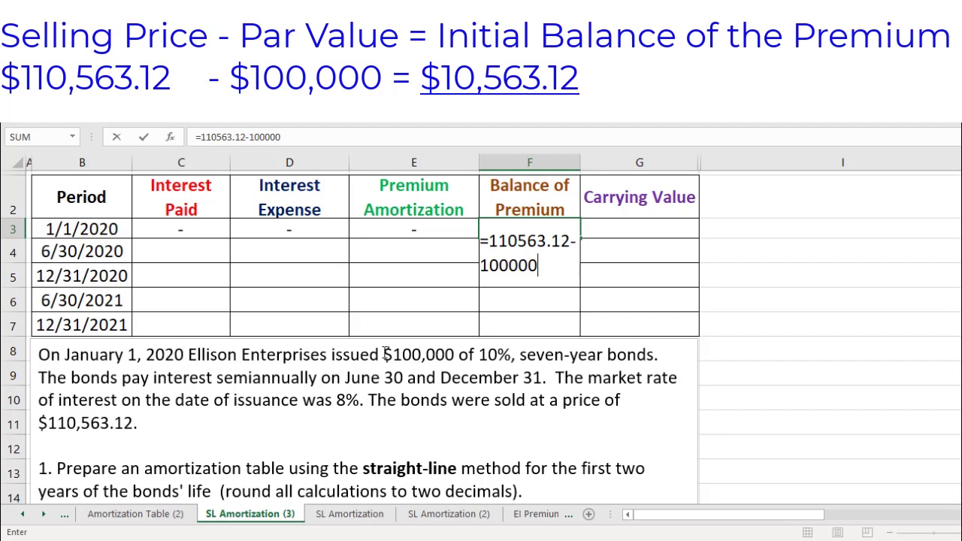
key(Return)
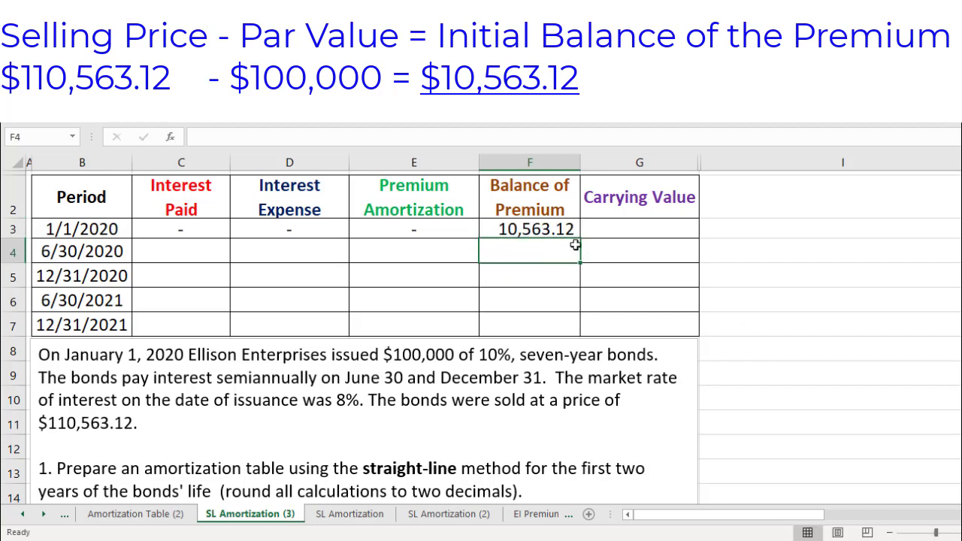
click(555, 233)
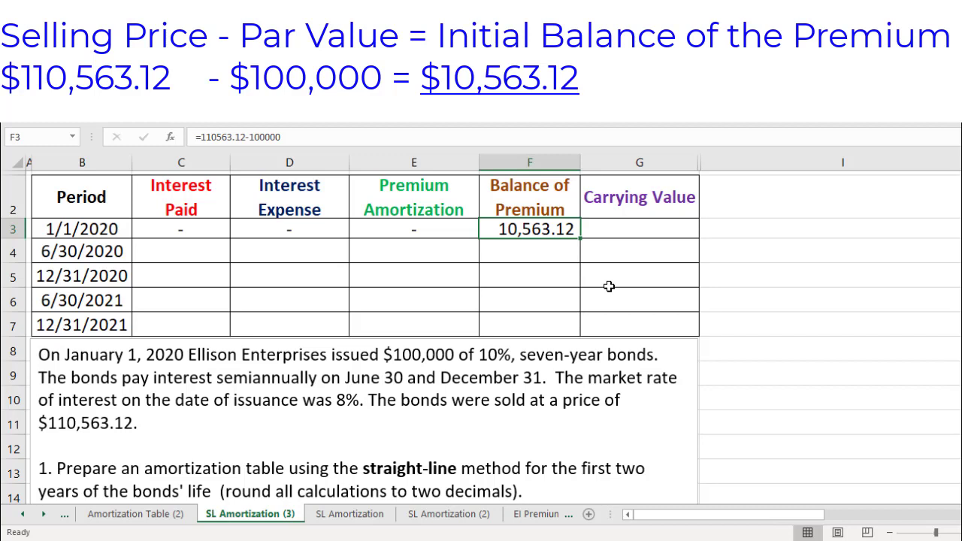
Enter 110,563.12 as the 1/1/2020 carrying value in G3.
click(647, 225)
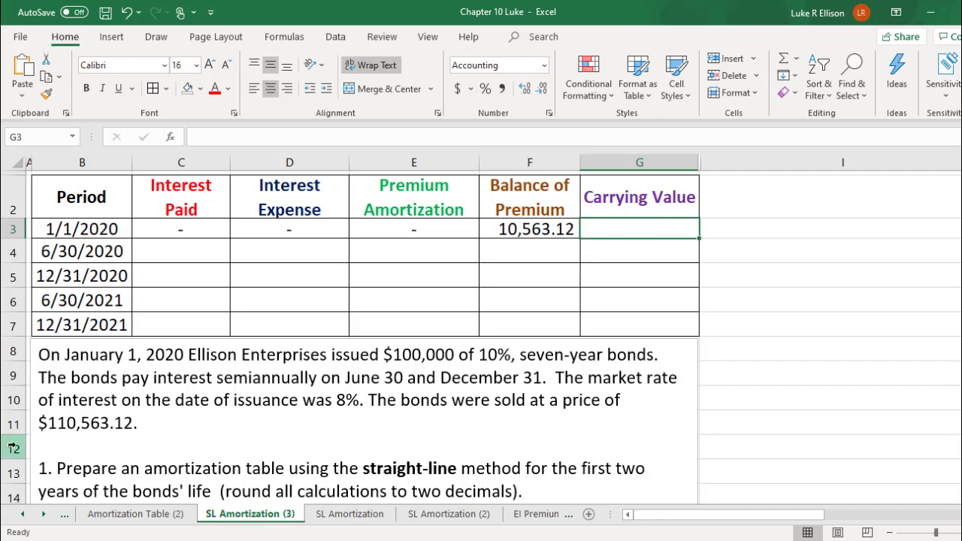
text(110)
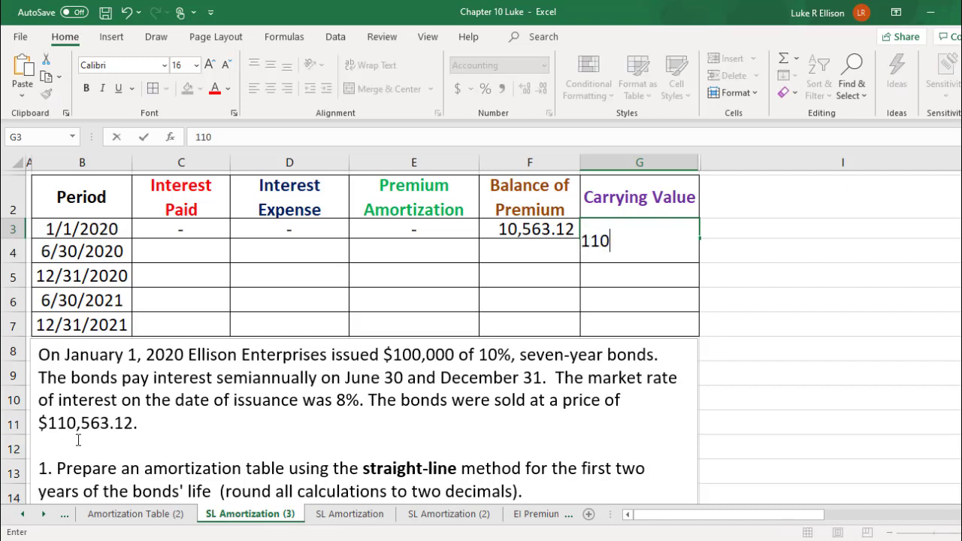
text(,563.12)
key(Return)
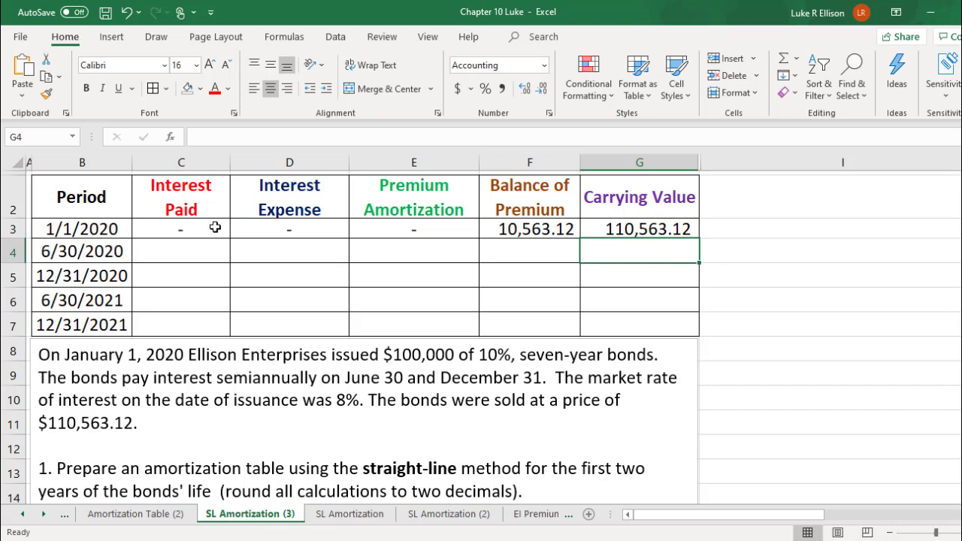
Calculate the 6/30/2020 interest paid in C4 with the formula =100000*.10/2.
click(190, 187)
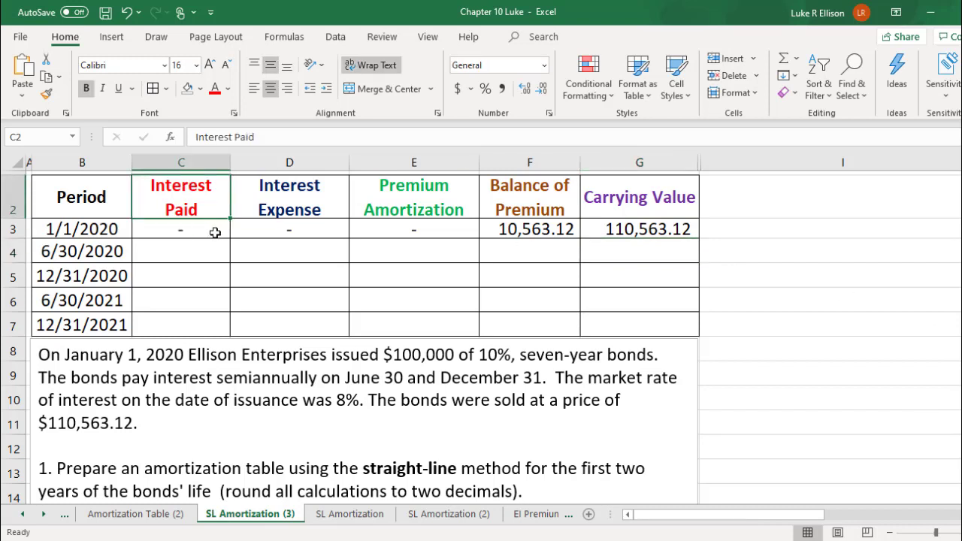
click(185, 248)
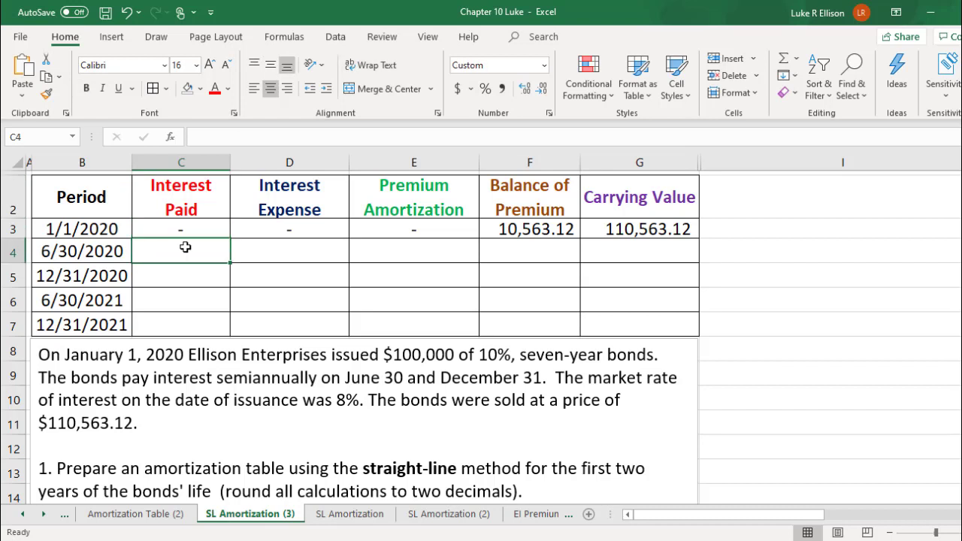
text(=)
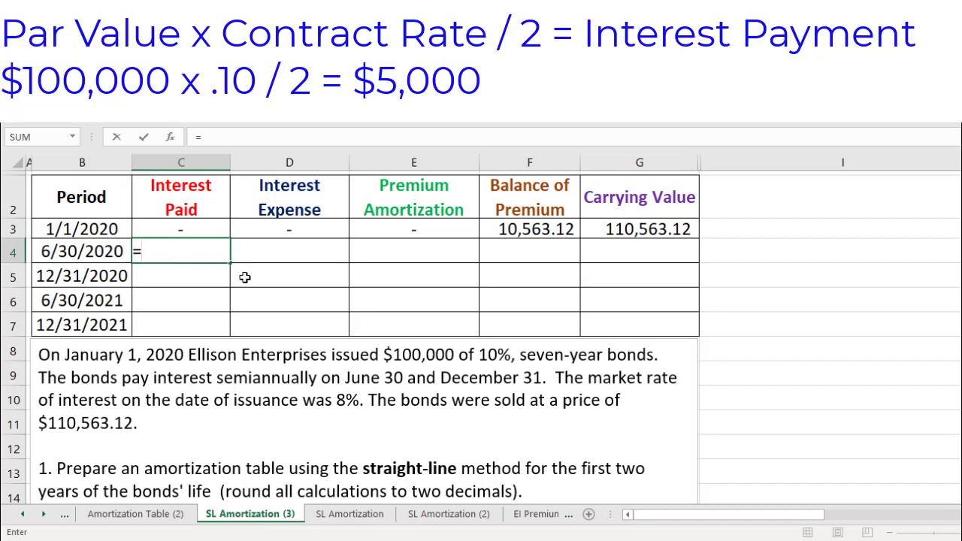
text(100000*)
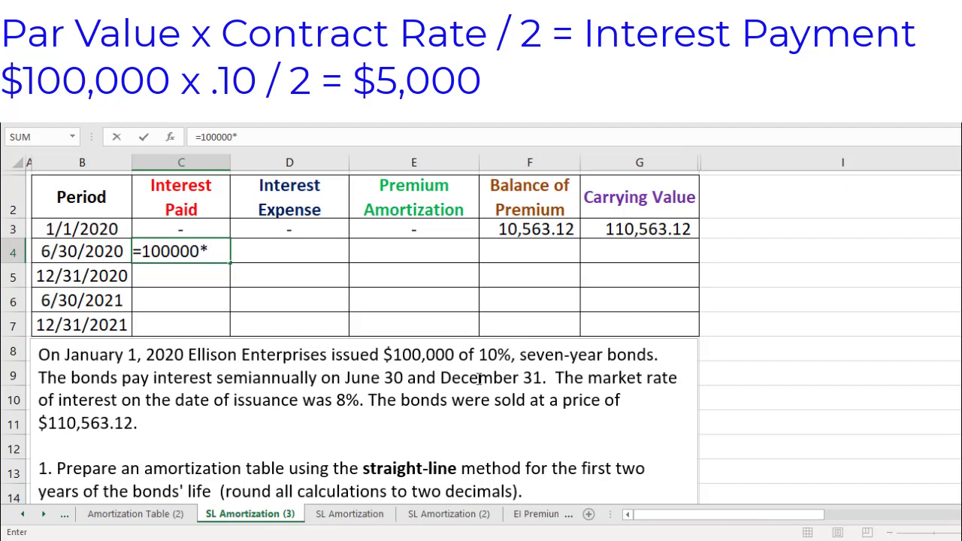
text(.10)
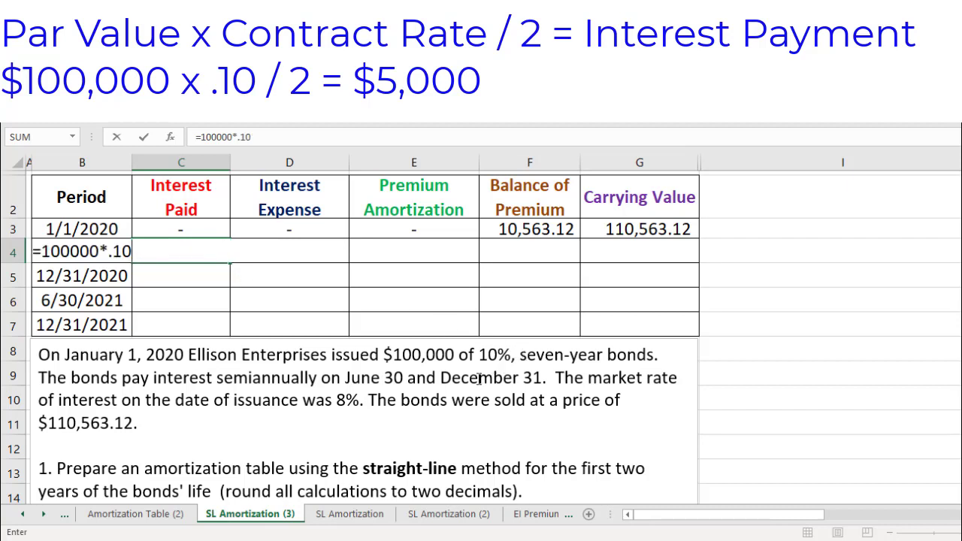
text(/2)
key(Return)
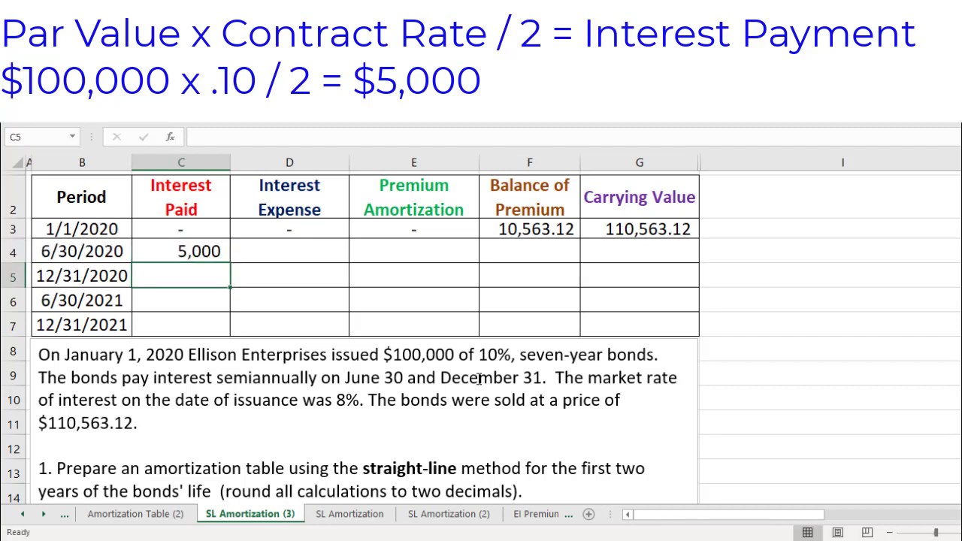
Fill the interest paid formula from C4 down through the 12/31/2021 row.
click(203, 256)
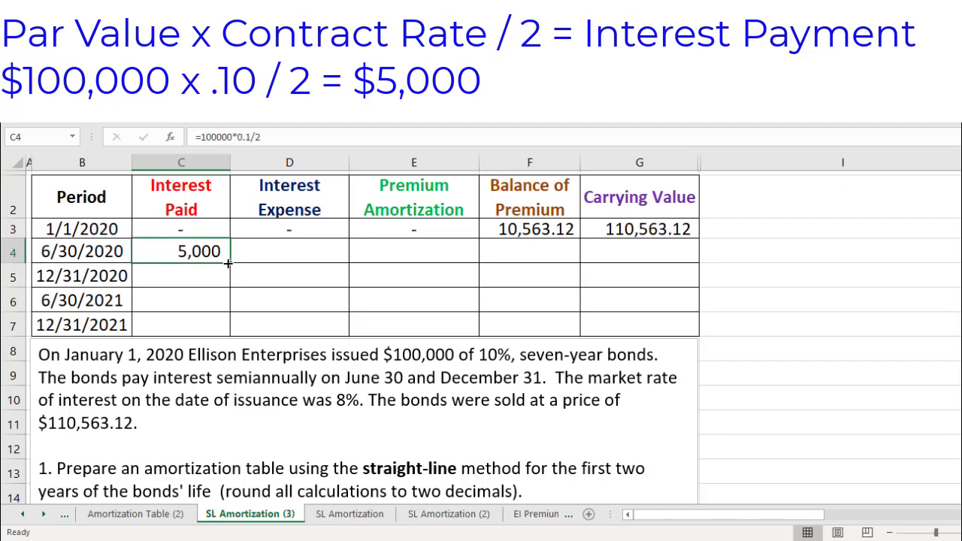
drag(228, 263, 197, 325)
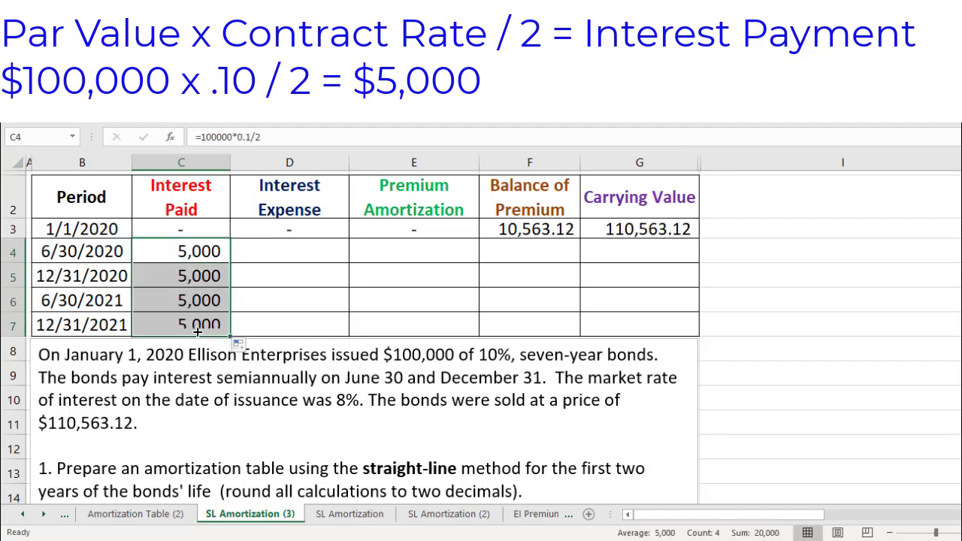
click(194, 324)
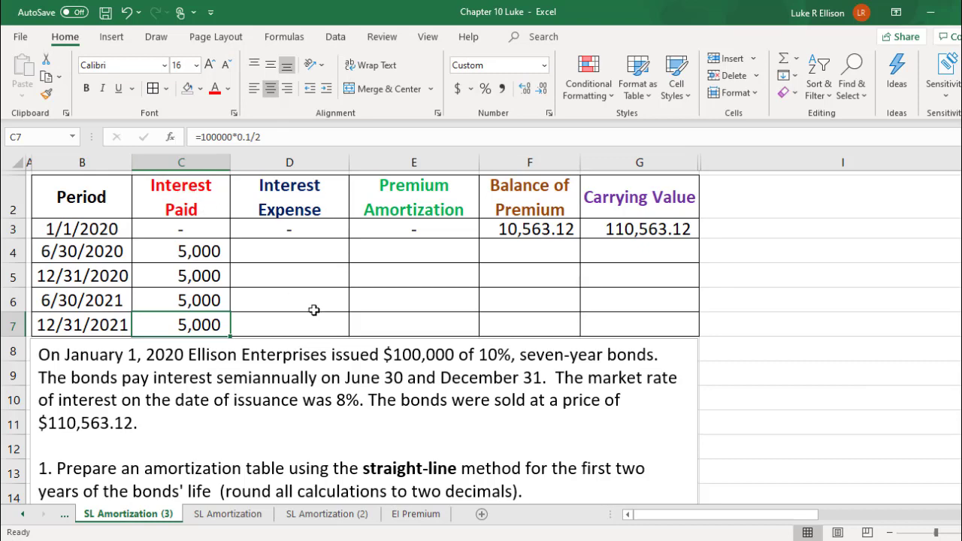
Calculate the 6/30/2020 premium amortization in E4 by dividing the initial premium by 14, using the formula =$F$3/14.
scroll(495, 343, right, 5)
scroll(500, 342, right, 5)
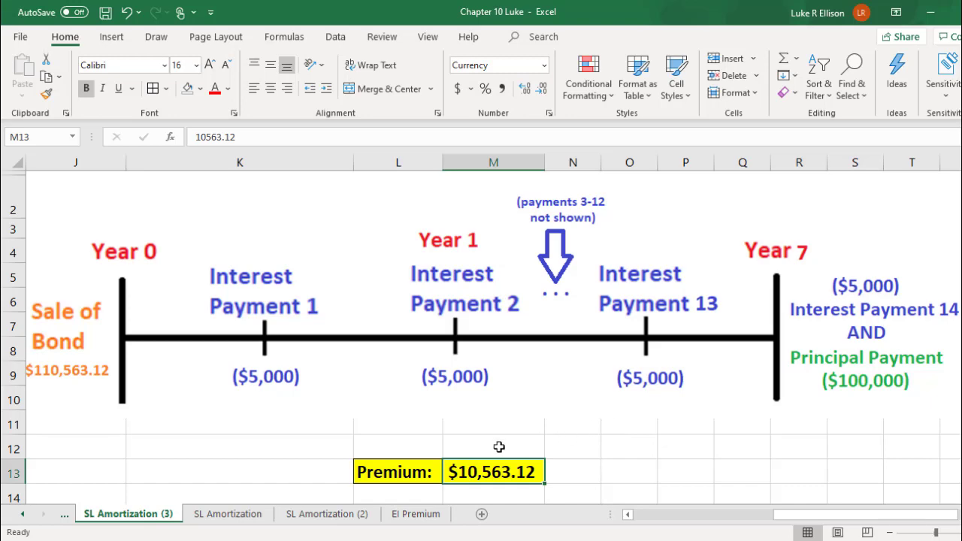
scroll(392, 444, left, 10)
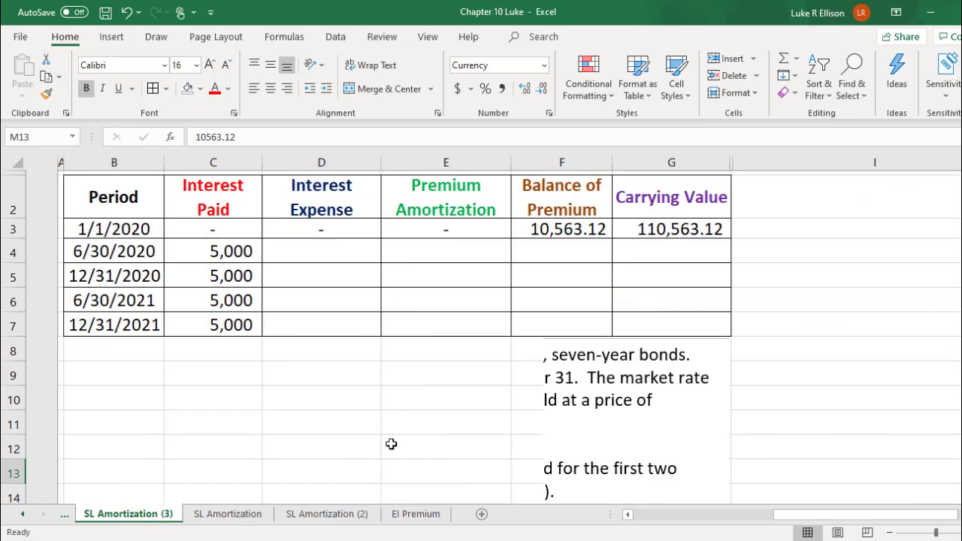
scroll(392, 444, right, 1)
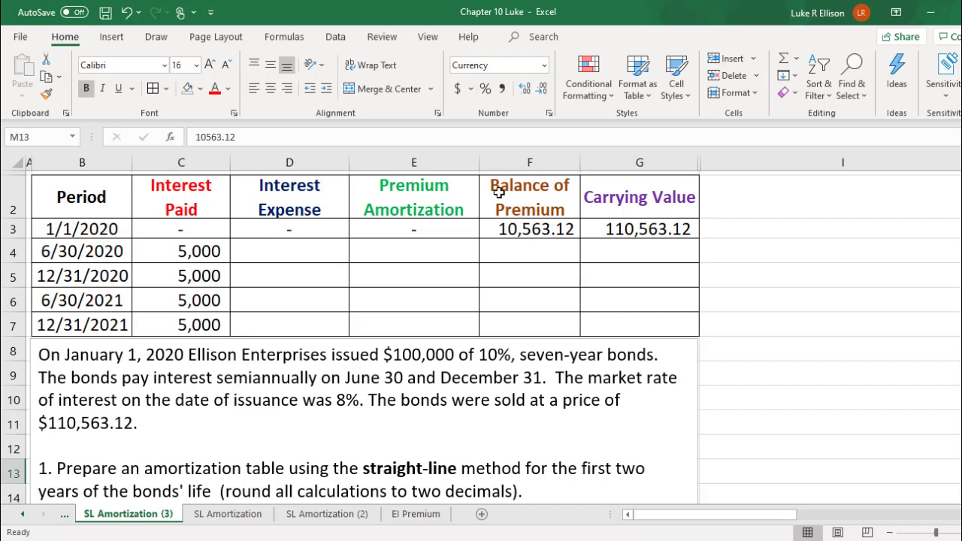
click(408, 248)
text(=)
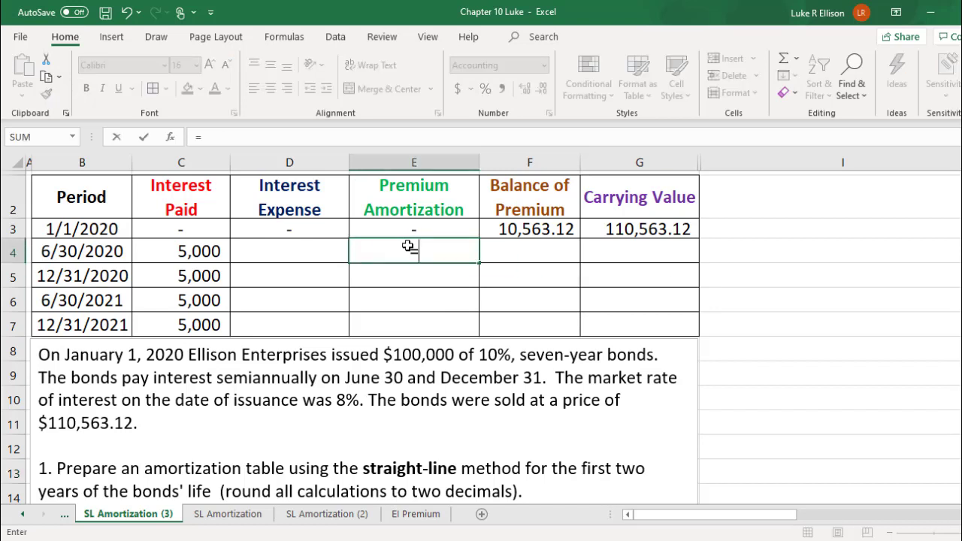
click(532, 227)
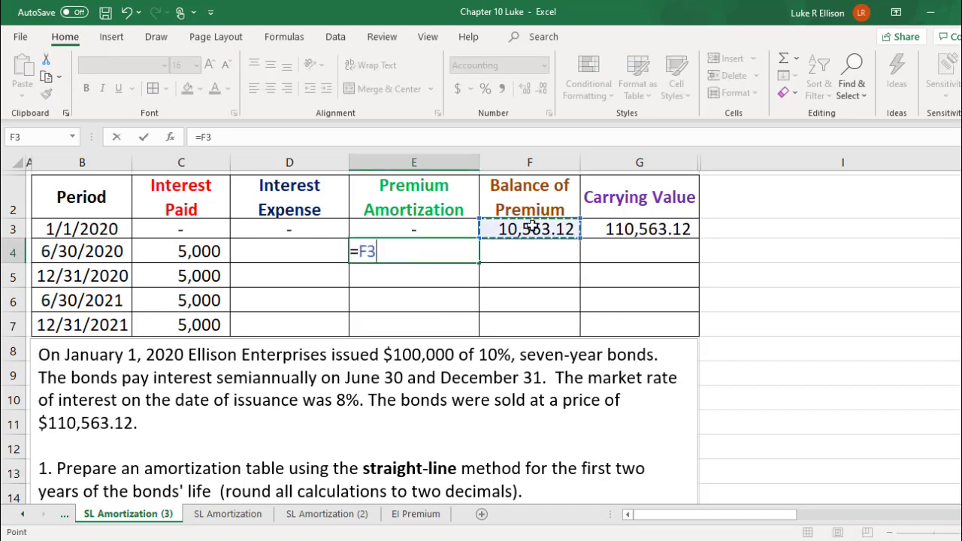
key(F4)
text(/)
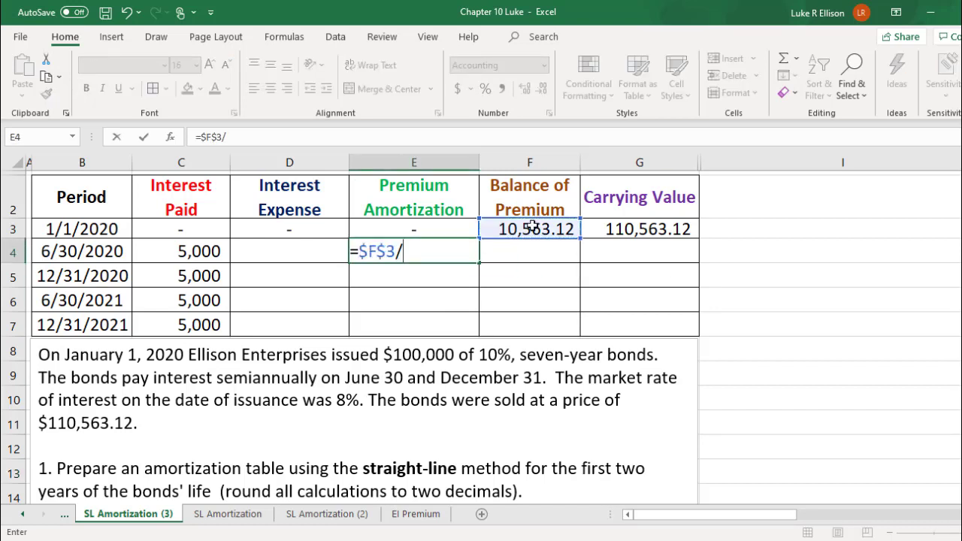
text(14)
key(Return)
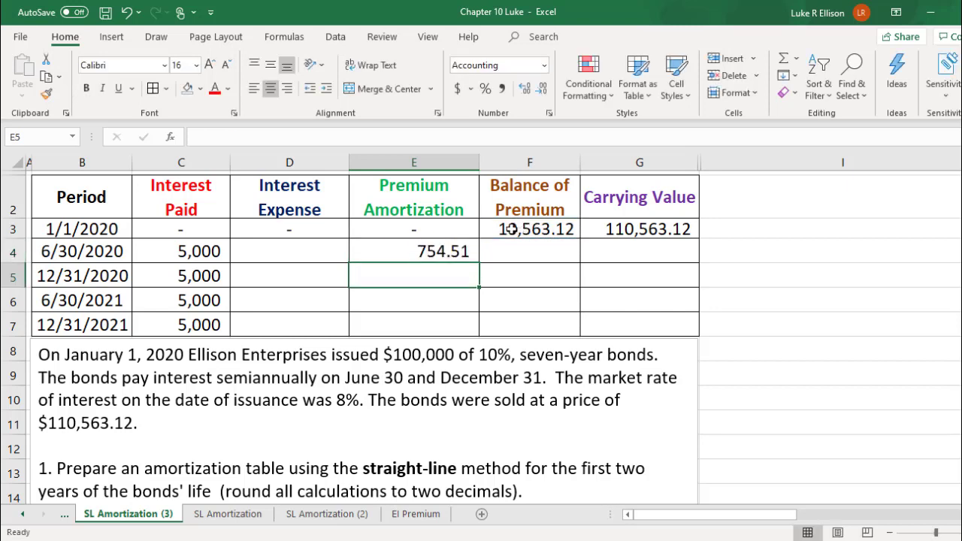
Fill the premium amortization formula from E4 down through the 12/31/2021 row.
click(436, 250)
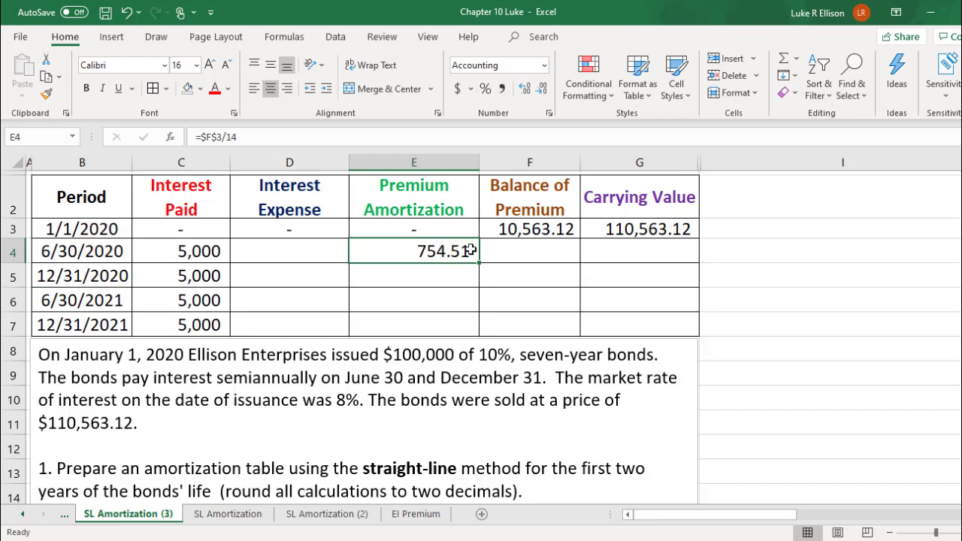
drag(477, 261, 459, 328)
click(814, 305)
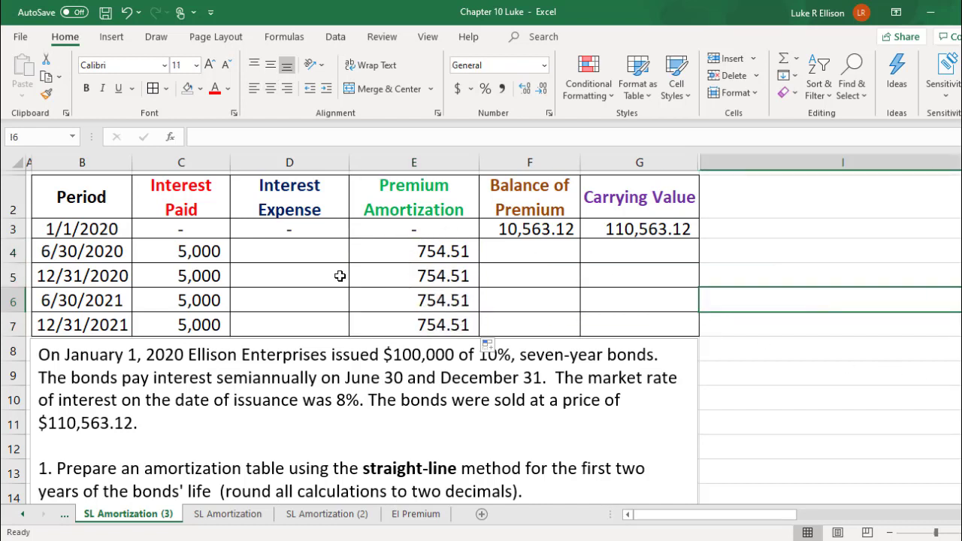
Calculate the 6/30/2020 interest expense in D4 as interest paid minus premium amortization, using the formula =C4-E4.
click(307, 252)
text(=)
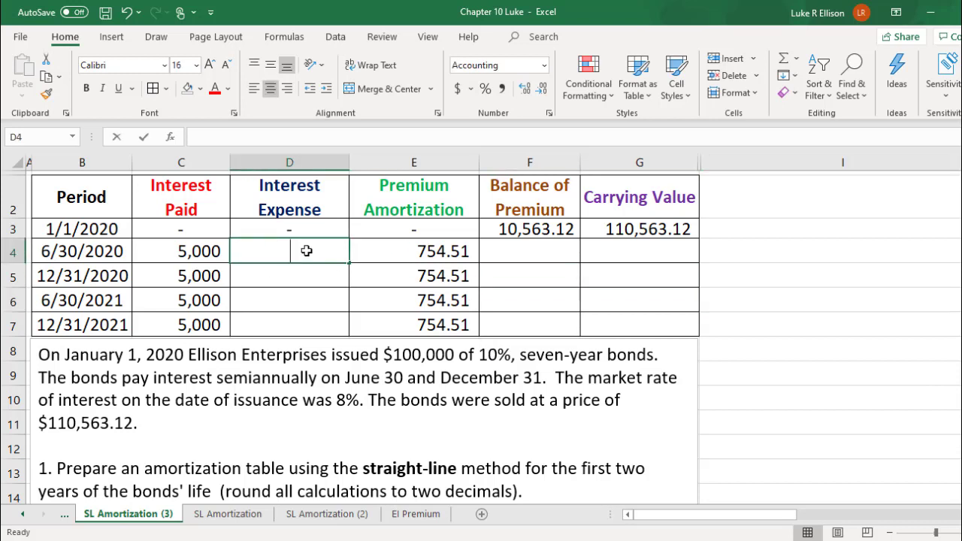
key(Left)
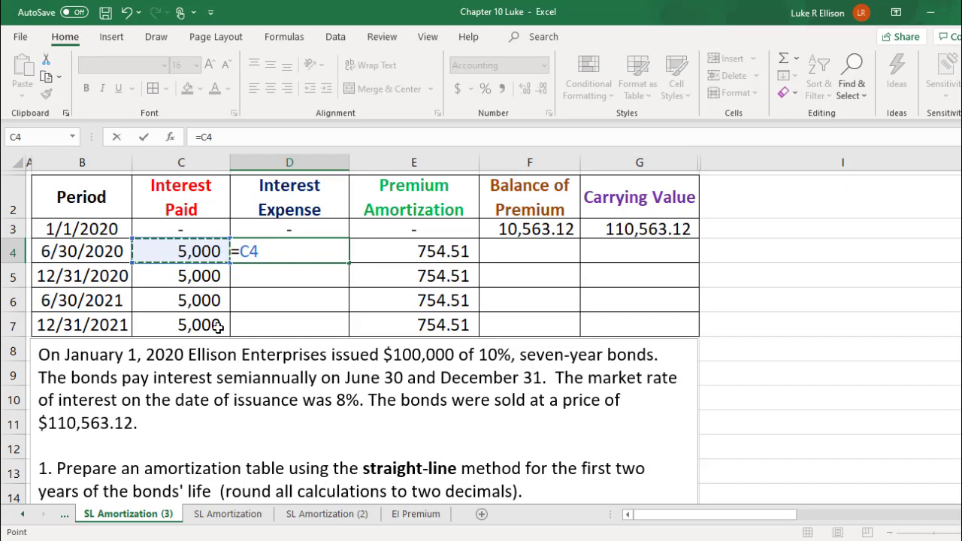
text(-)
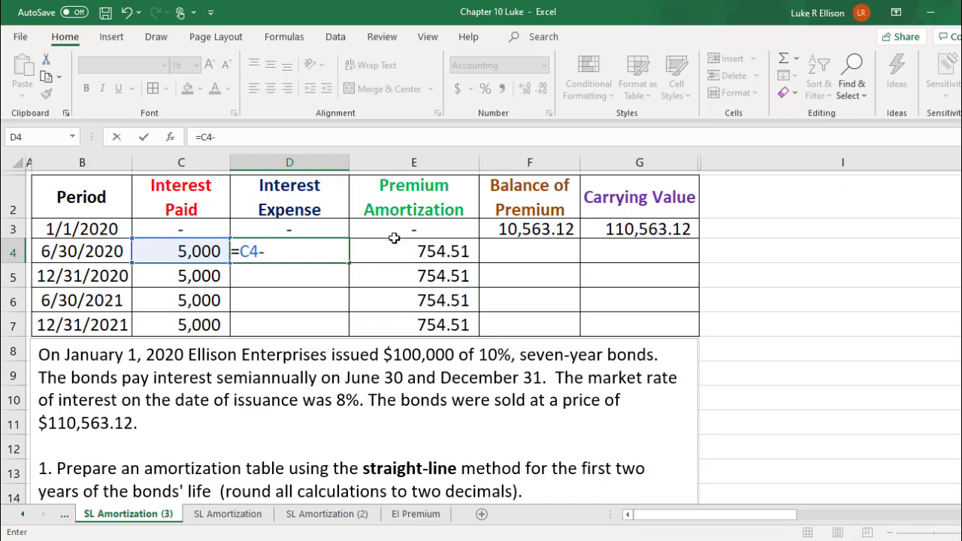
click(395, 253)
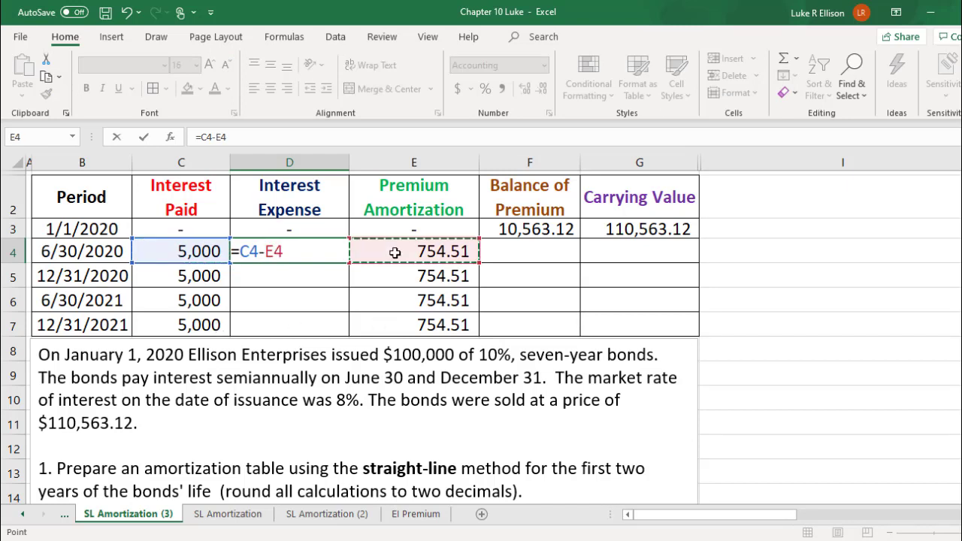
key(Return)
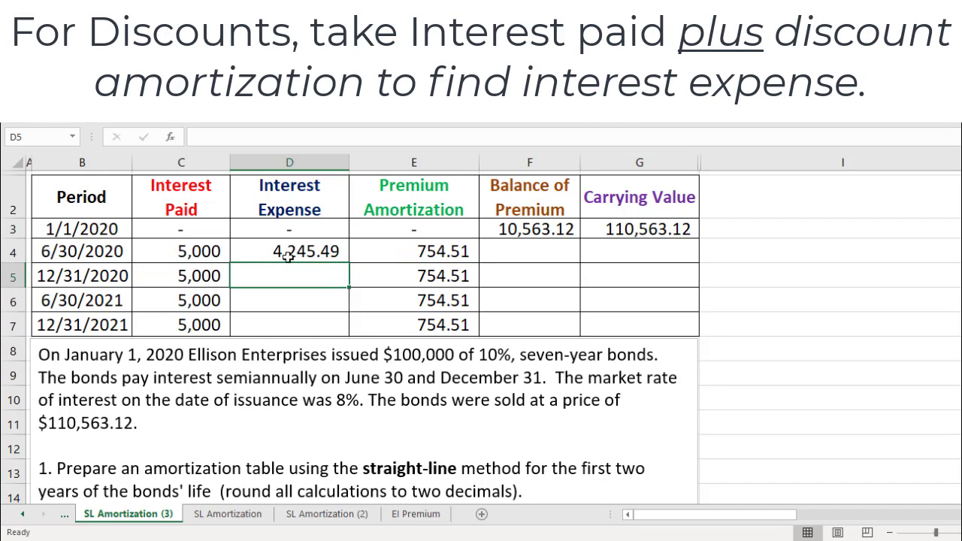
Fill the interest expense formula from D4 down through the 12/31/2021 row.
click(336, 258)
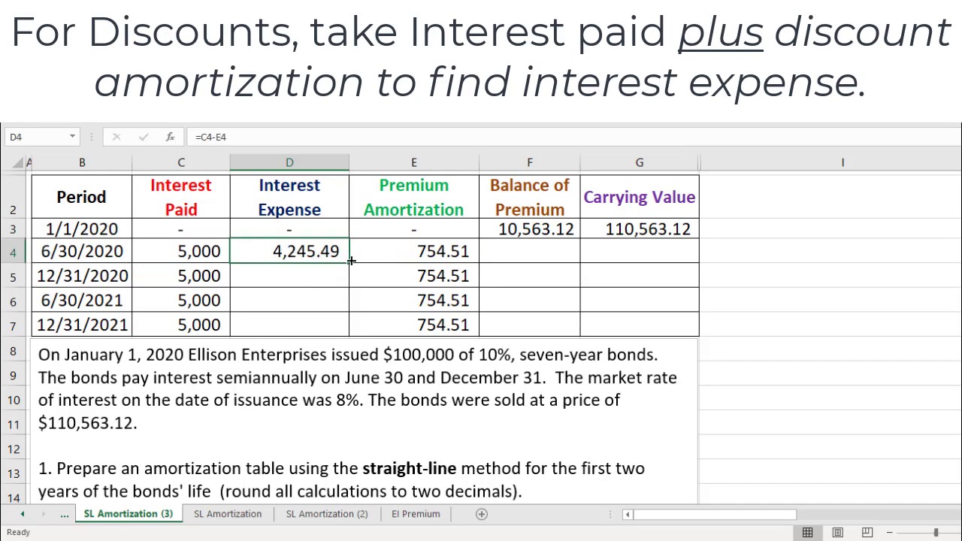
drag(352, 260, 334, 324)
click(601, 324)
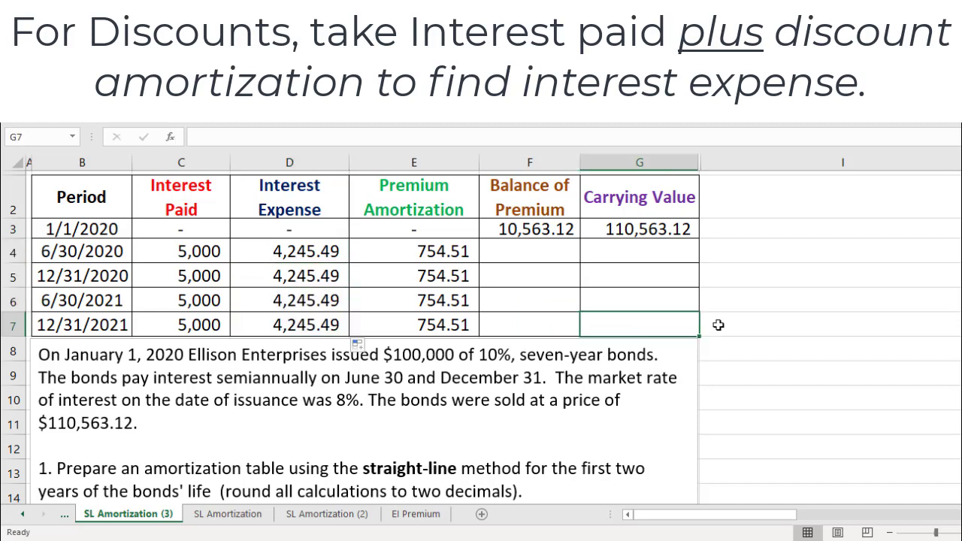
click(770, 293)
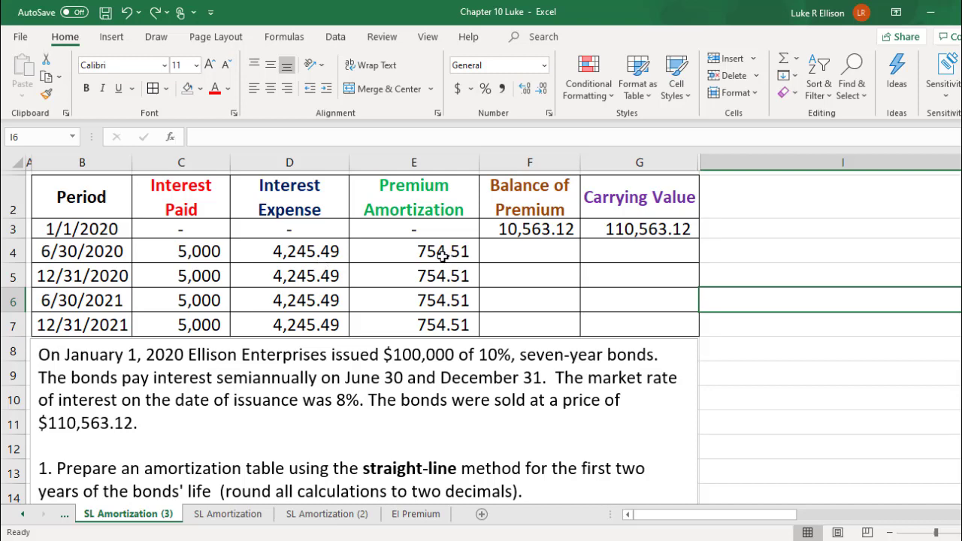
Calculate the 6/30/2020 balance of premium in F4 by subtracting the period's amortization from the prior balance, using the formula =F3-E4.
click(554, 249)
text(=)
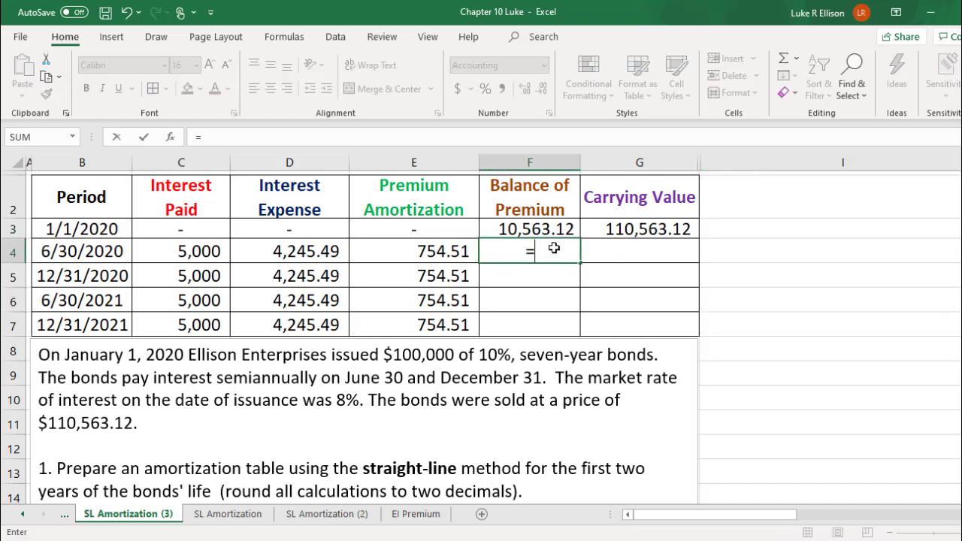
key(Up)
text(-)
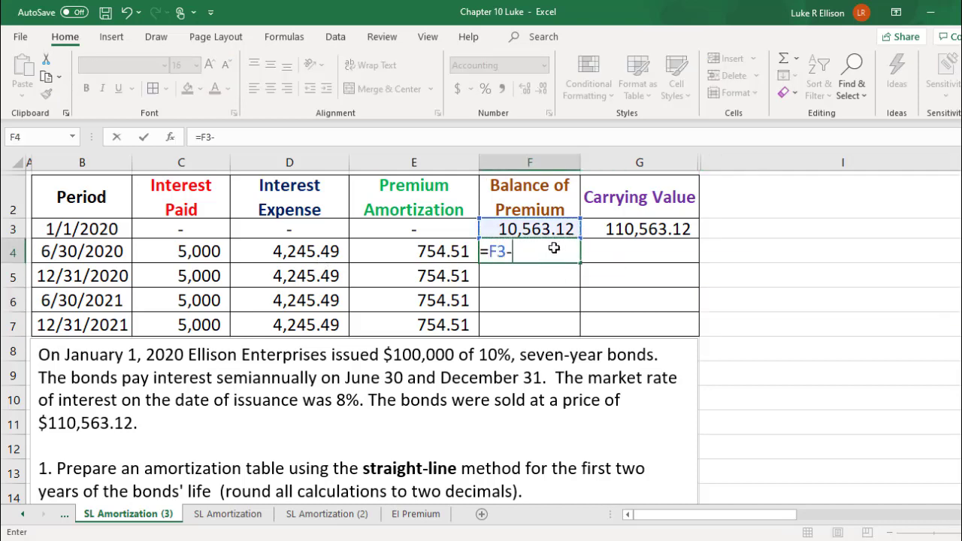
key(Left)
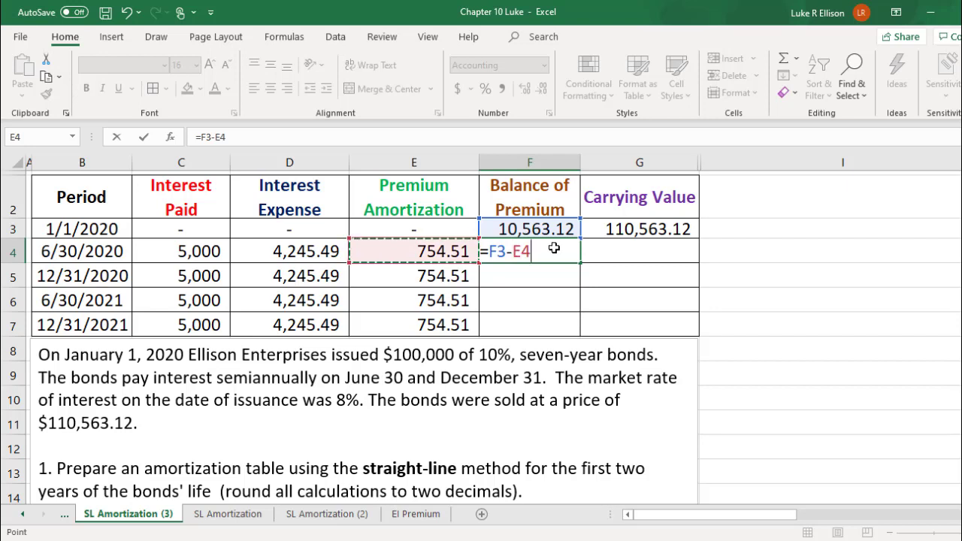
key(Return)
click(554, 249)
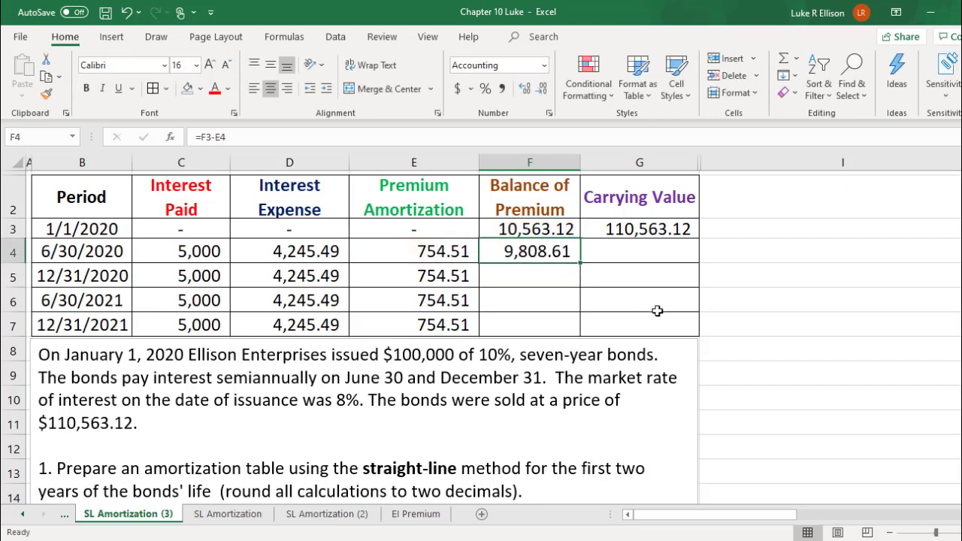
Calculate the 12/31/2020 balance of premium in F5 with the formula =F4-E5.
click(526, 277)
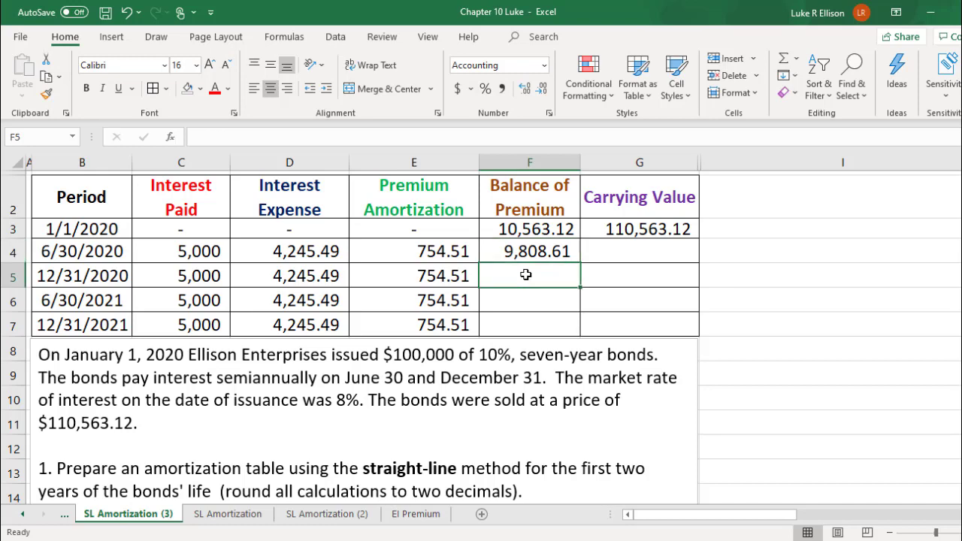
text(=)
key(Up)
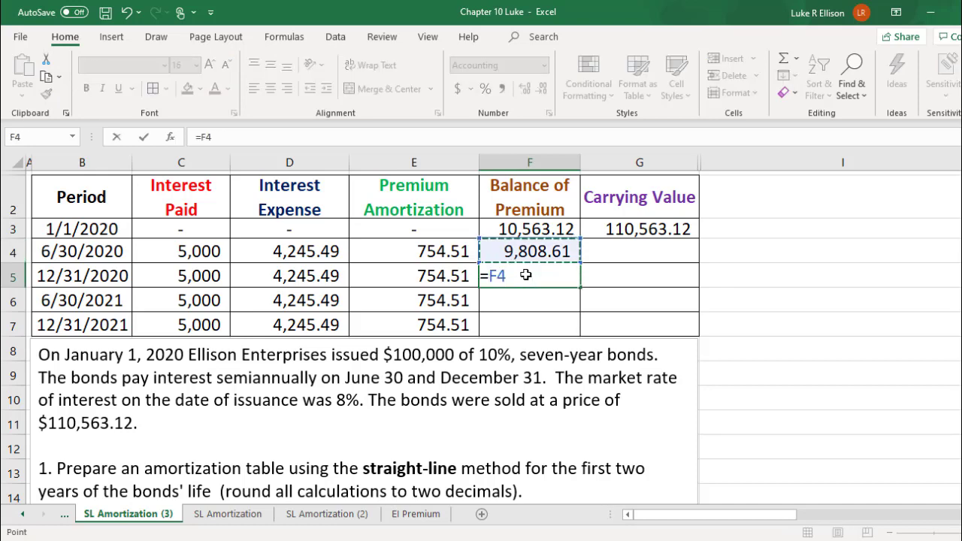
text(-)
key(Left)
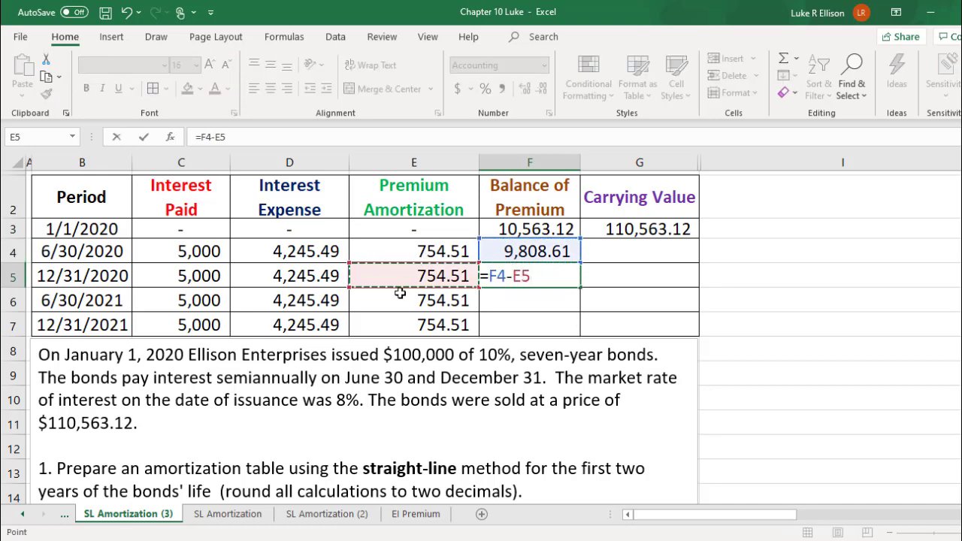
key(Return)
Fill the balance of premium formula from F5 down through the 12/31/2021 row.
click(517, 277)
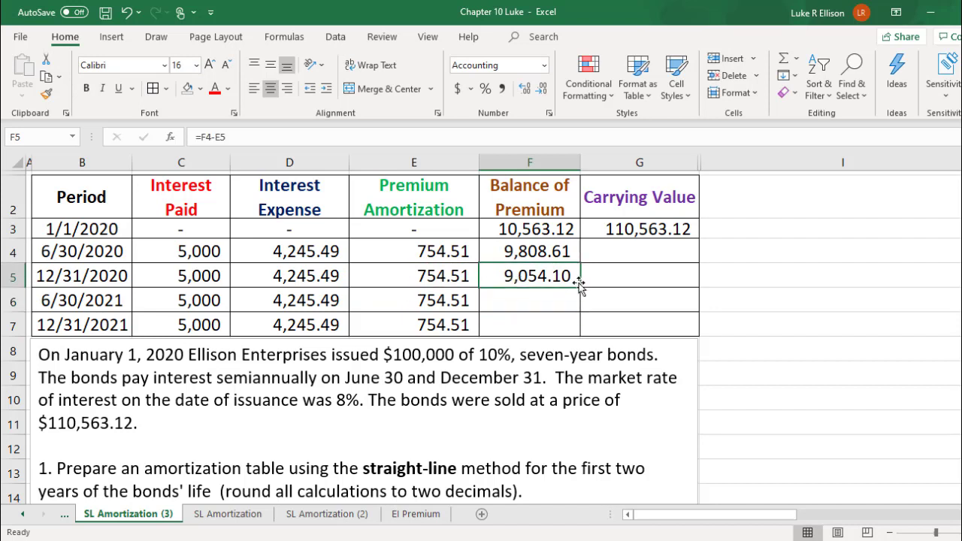
drag(578, 288, 601, 331)
click(764, 331)
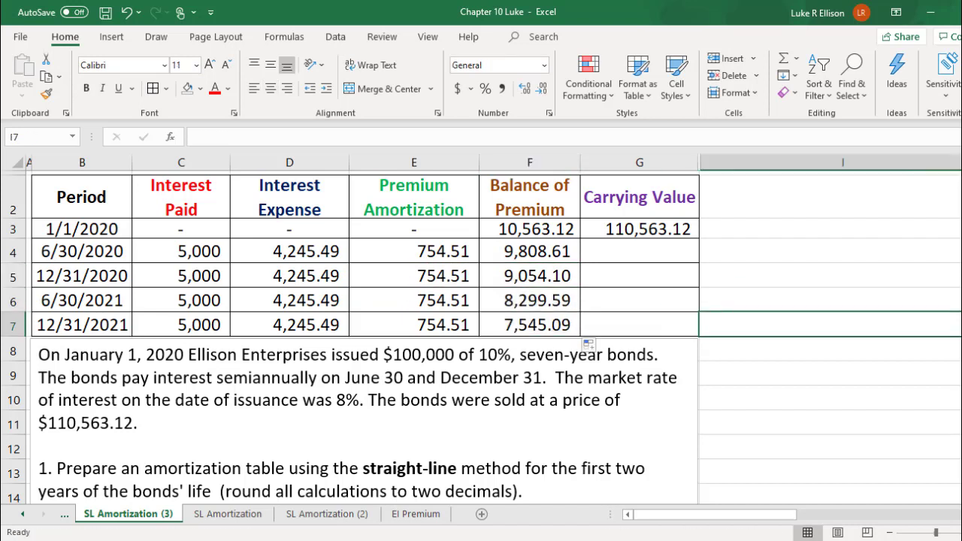
Calculate the 6/30/2020 carrying value in G4 by subtracting the premium amortization from the prior carrying value, using the formula =G3-E4.
click(666, 258)
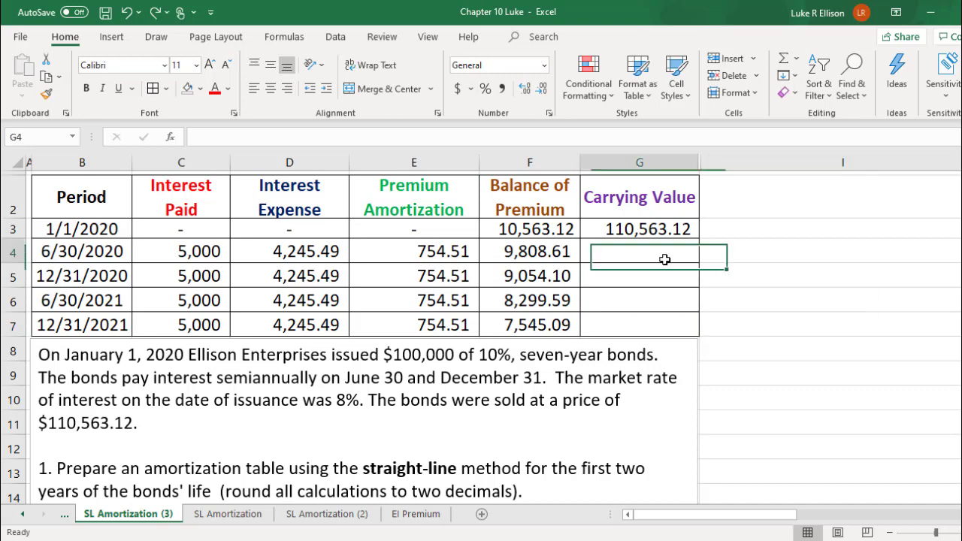
text(=)
key(Up)
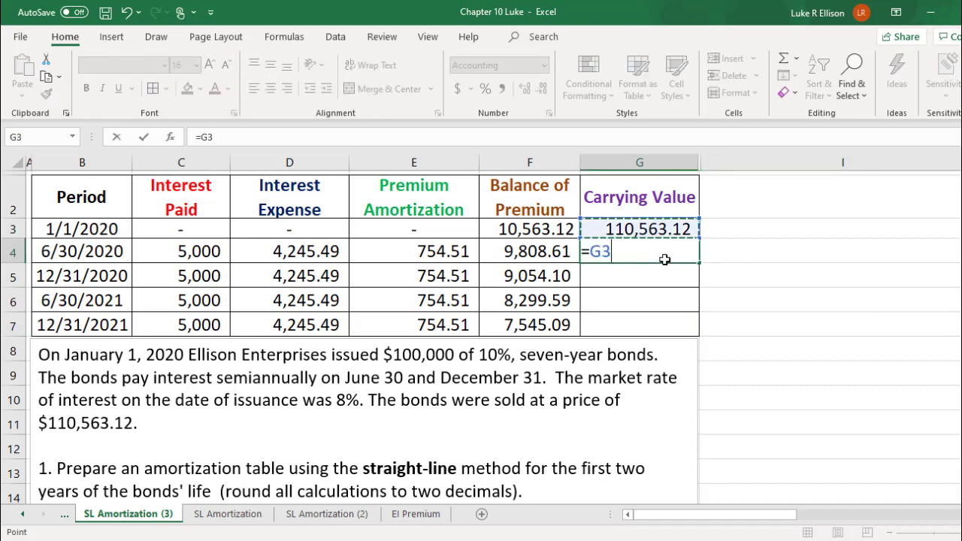
text(-)
key(Left)
key(Left)
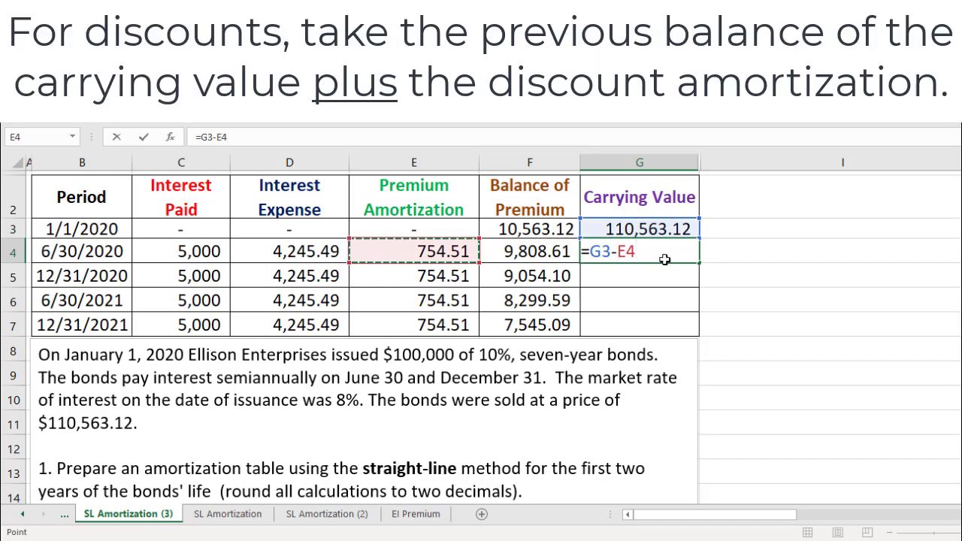
key(Return)
Calculate the 12/31/2020 carrying value in G5 with the formula =G4-E5.
text(=)
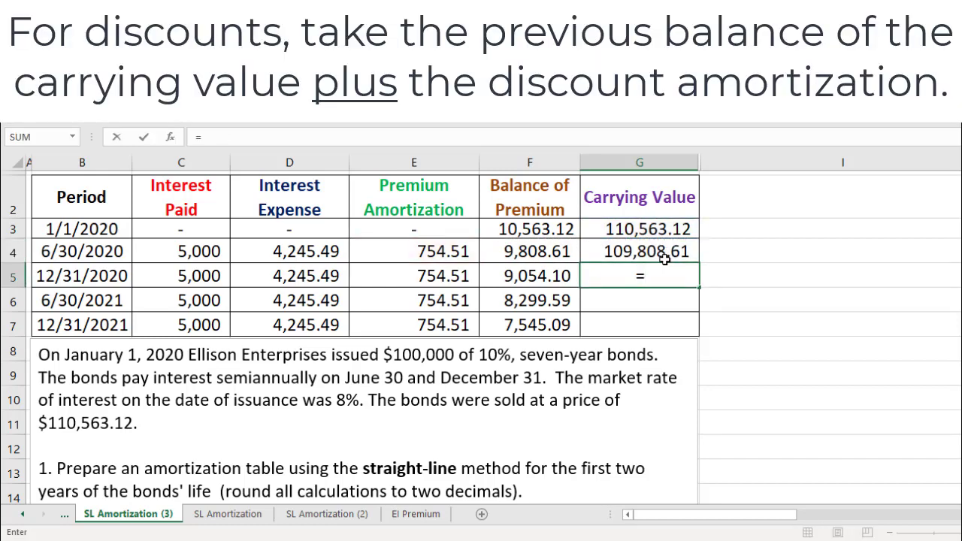
click(665, 258)
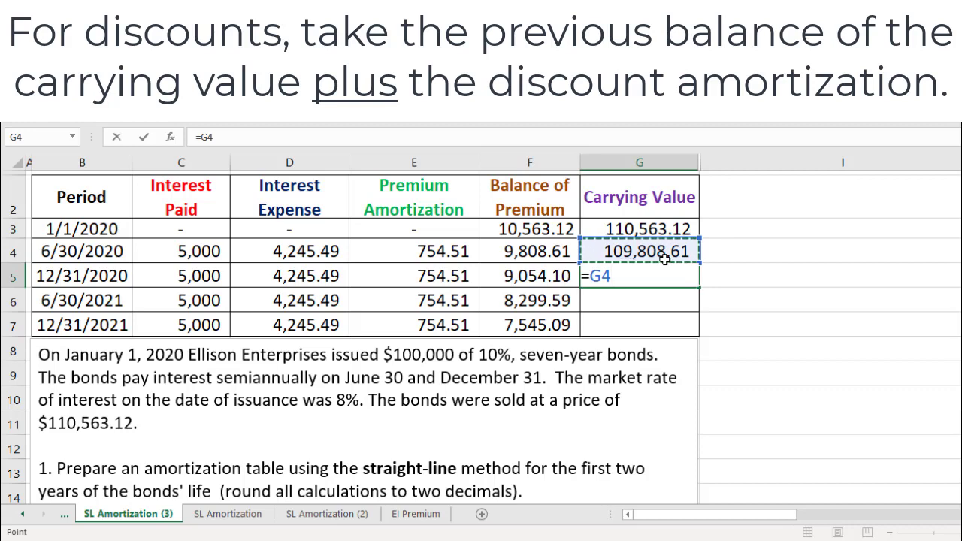
text(-)
key(Left)
key(Left)
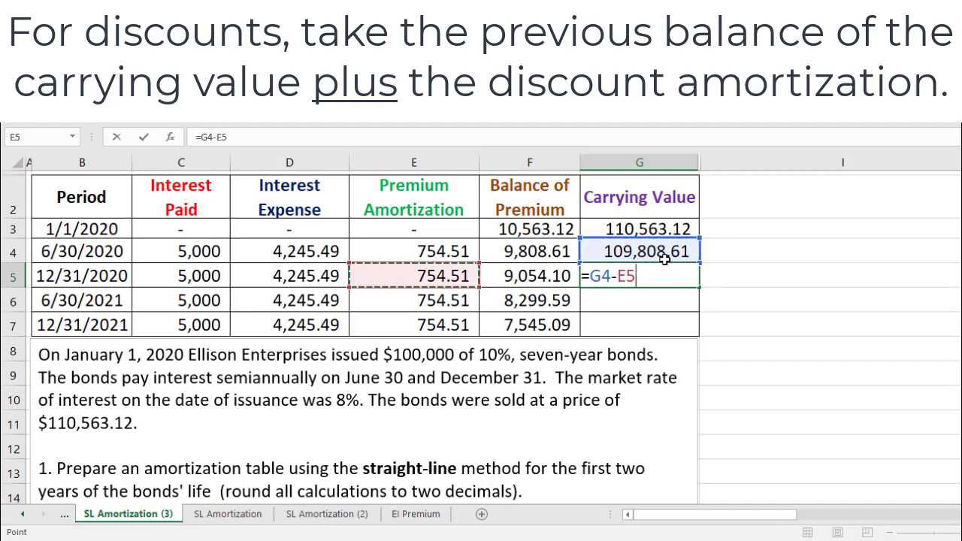
key(Return)
Fill the carrying value formula from G5 down through the 12/31/2021 row.
click(677, 275)
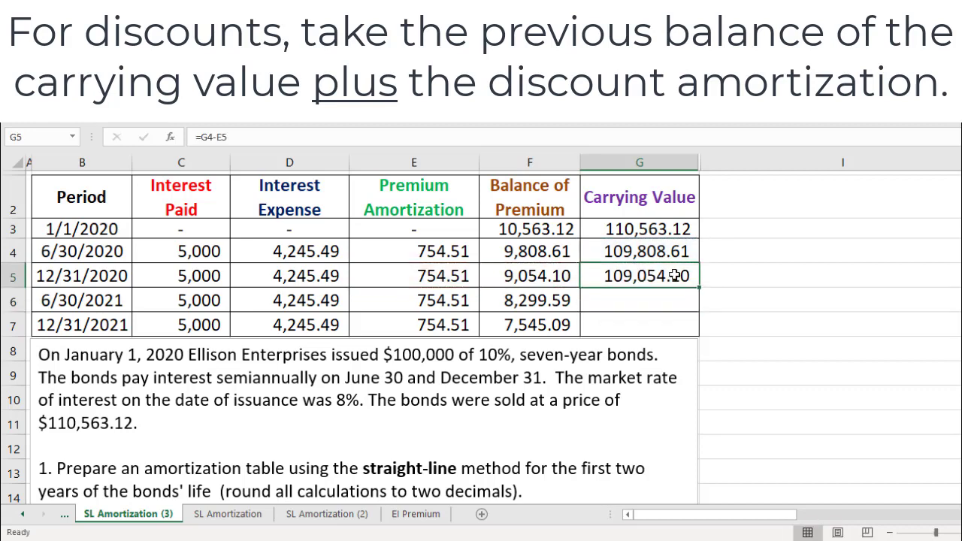
drag(699, 288, 692, 331)
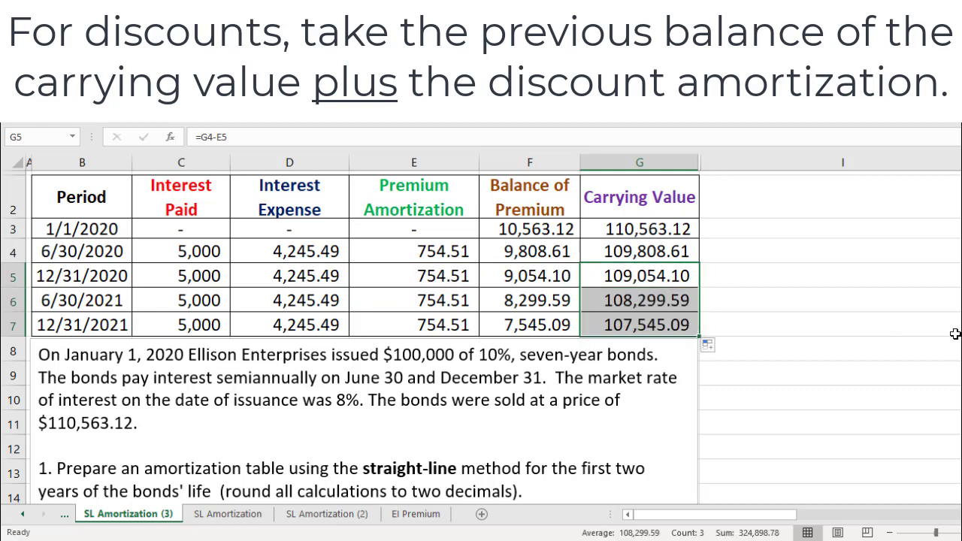
click(955, 331)
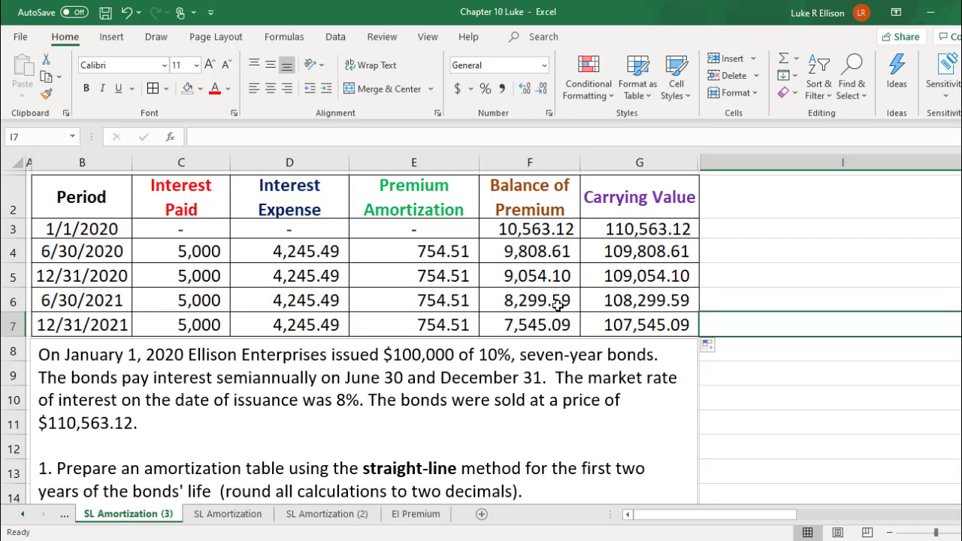
Examine how the balance of premium and the carrying value change from period to period in columns F and G.
click(683, 300)
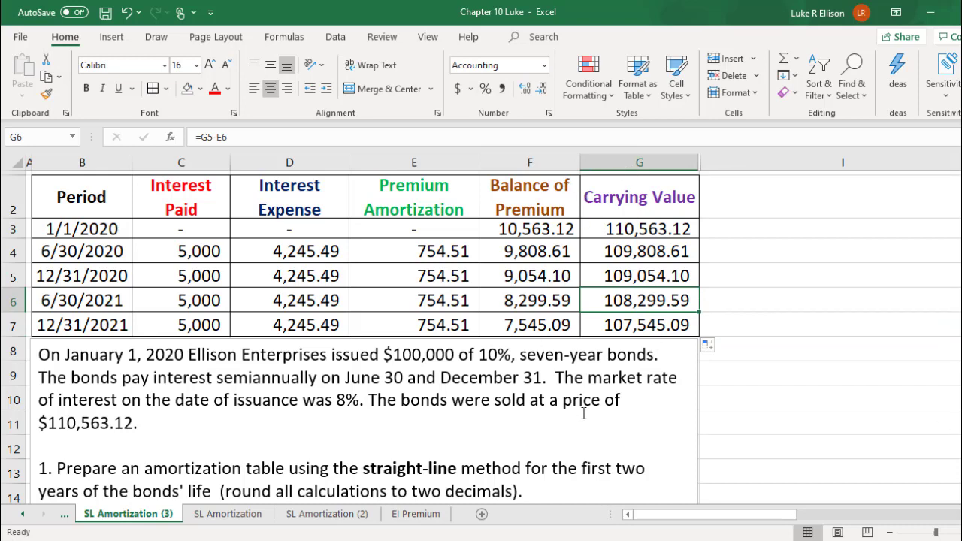
click(547, 205)
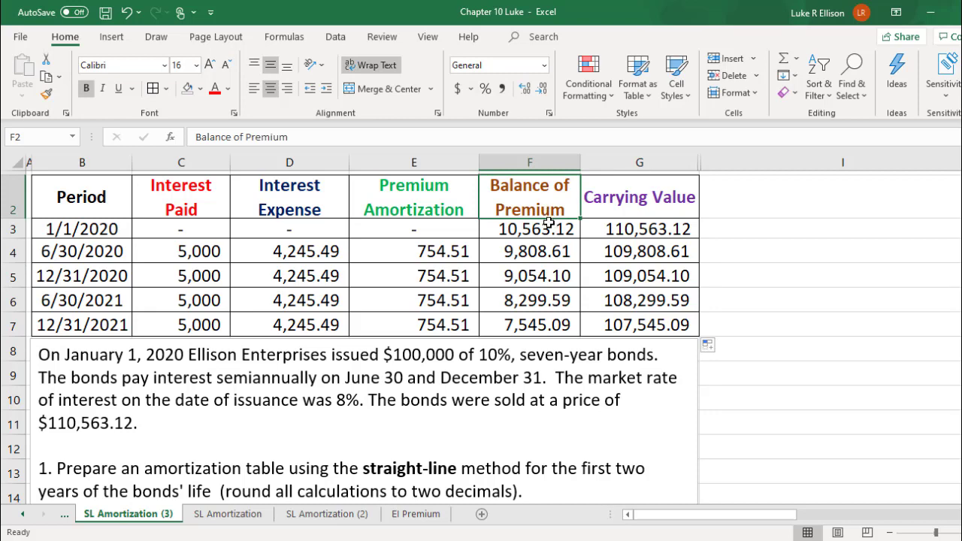
key(Down)
key(Down)
key(Down)
key(Down)
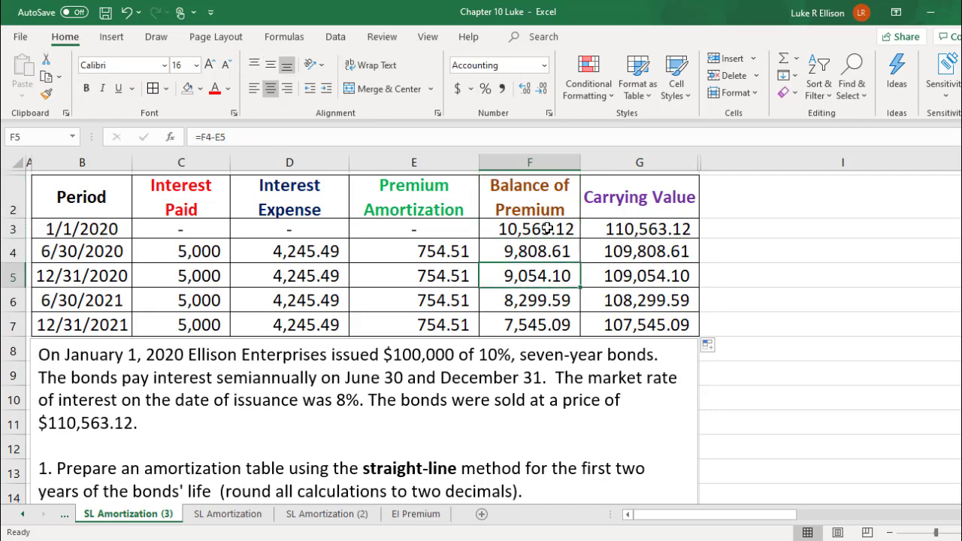
key(Down)
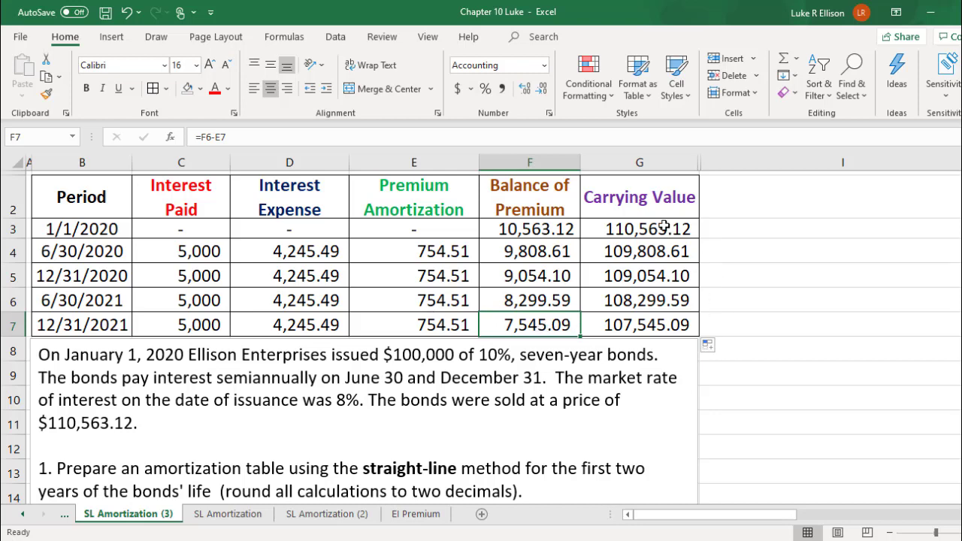
click(669, 250)
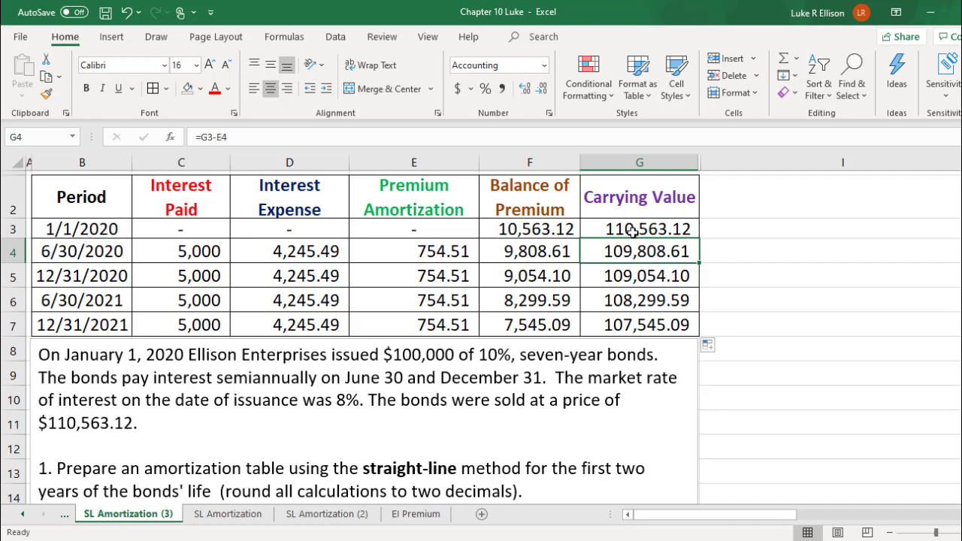
click(632, 232)
key(Down)
key(Down)
key(Down)
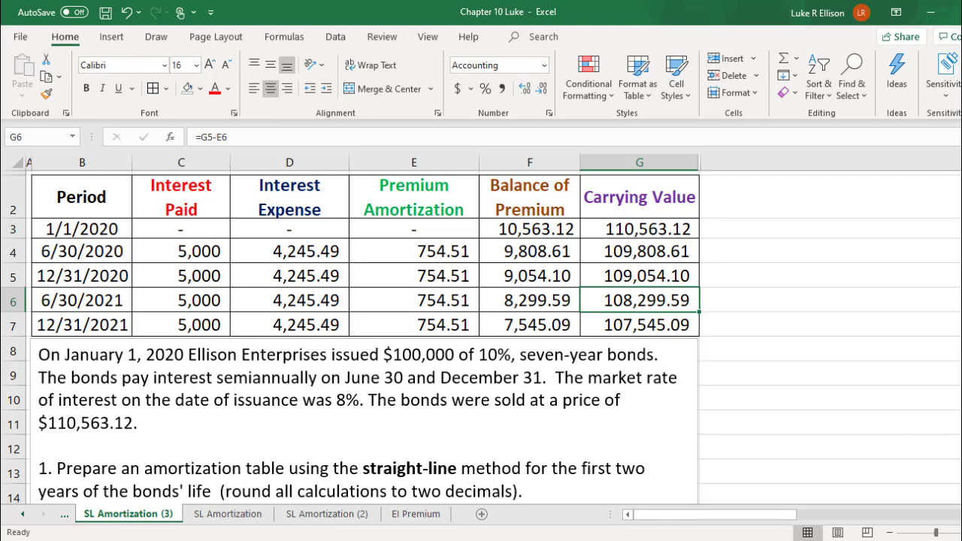
Narrow the wide empty column I so the journal entry table sits directly beside the amortization table.
click(891, 533)
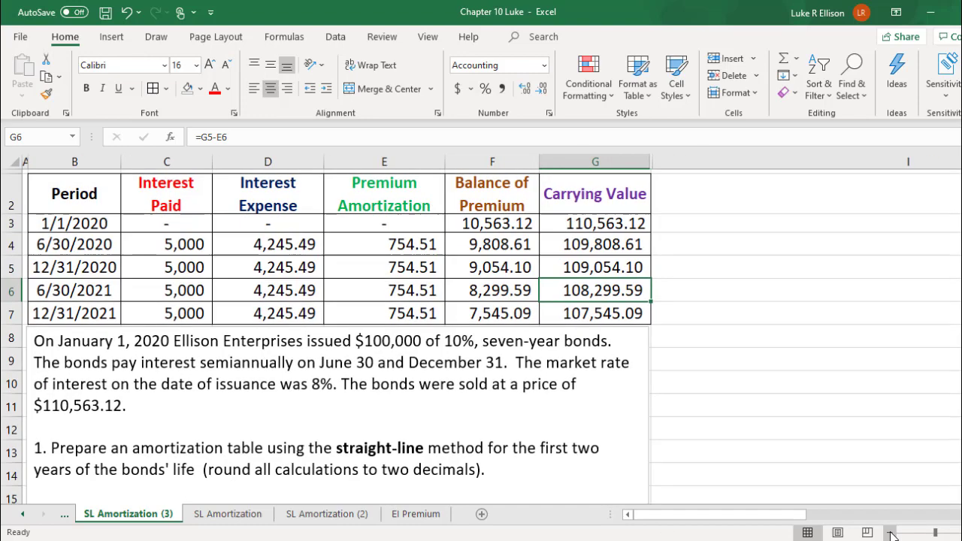
click(891, 532)
click(891, 532)
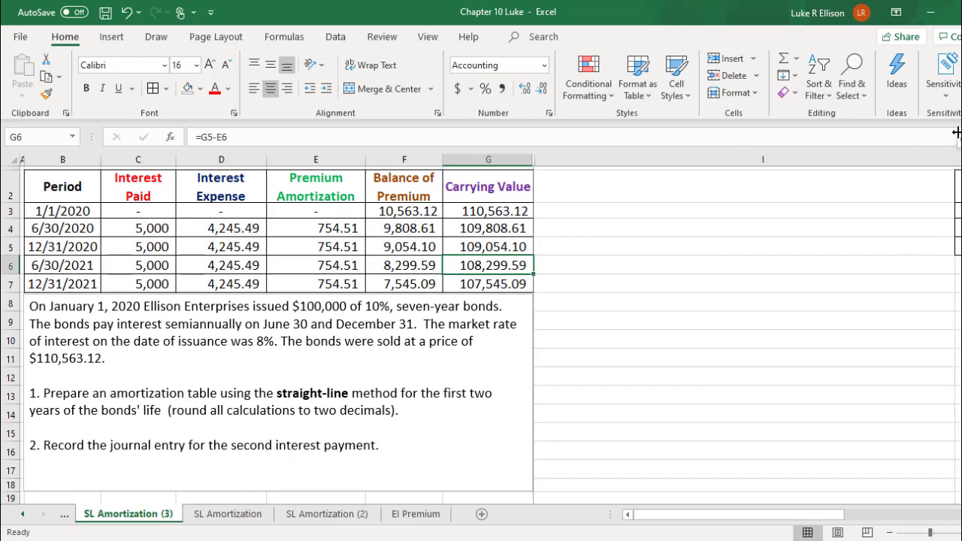
drag(955, 158, 539, 148)
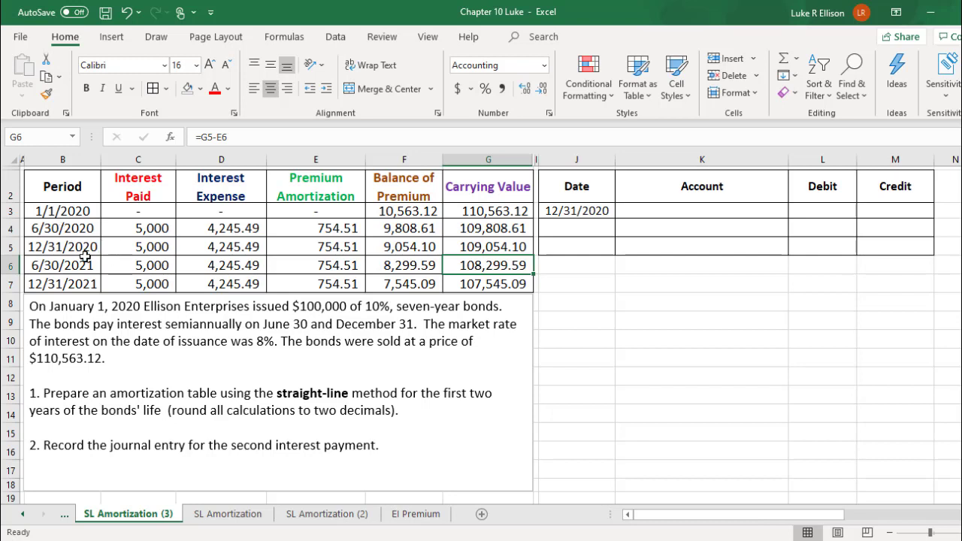
Record the cash payment of the 12/31/2020 entry by entering Cash in K5 with a credit of 5000 in M5.
click(60, 226)
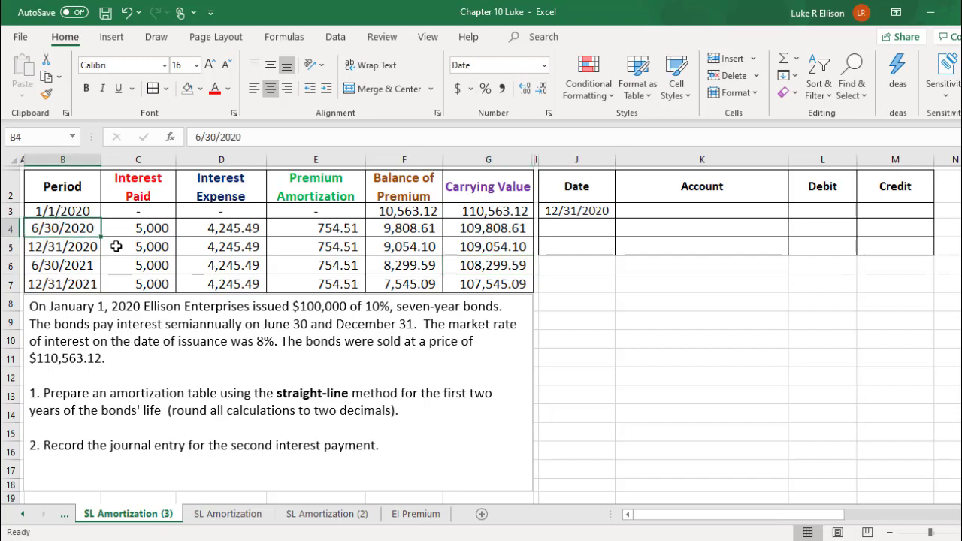
key(Down)
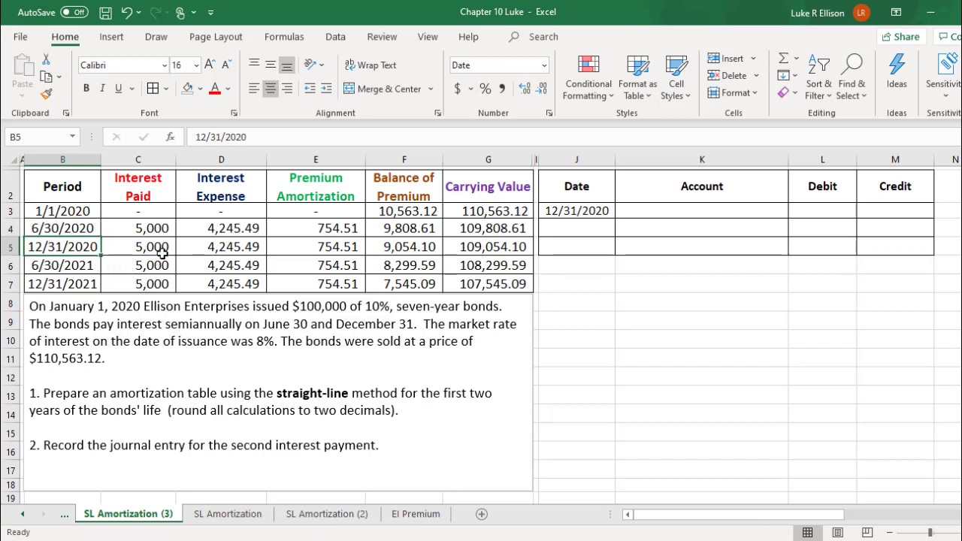
drag(164, 250, 300, 245)
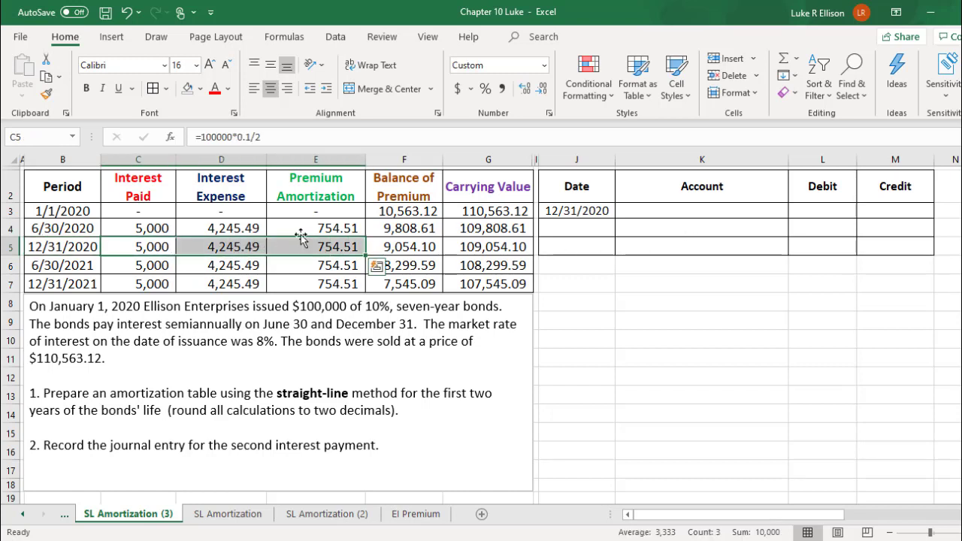
click(129, 247)
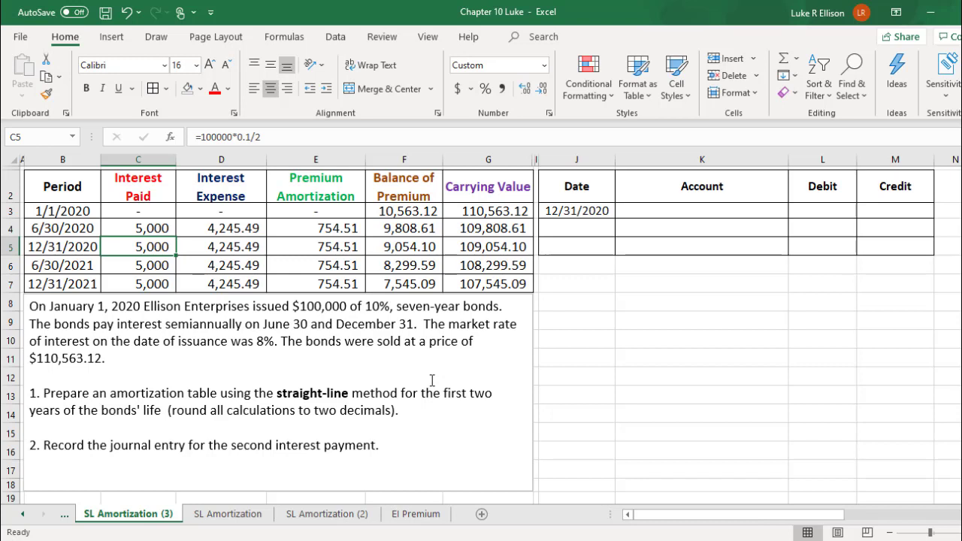
click(677, 250)
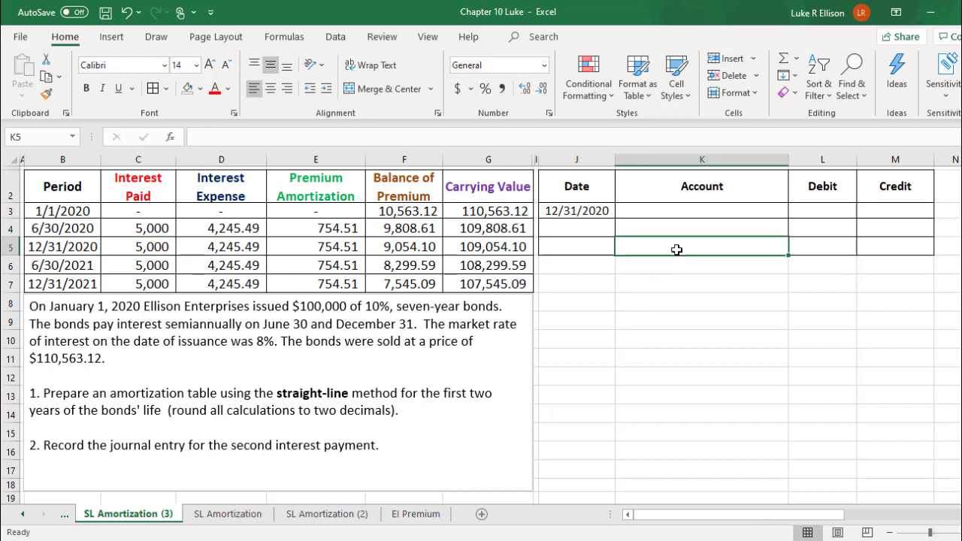
text(Cash)
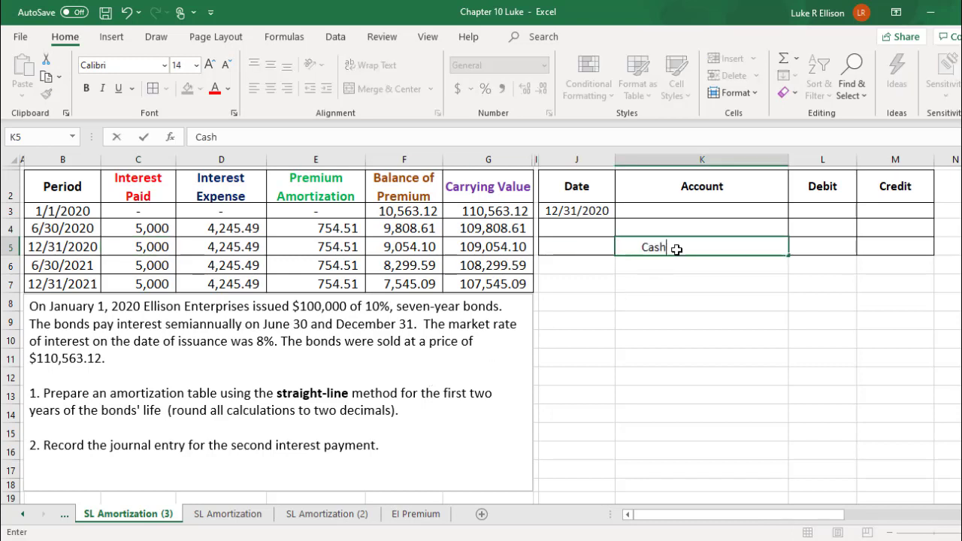
key(Tab)
key(Tab)
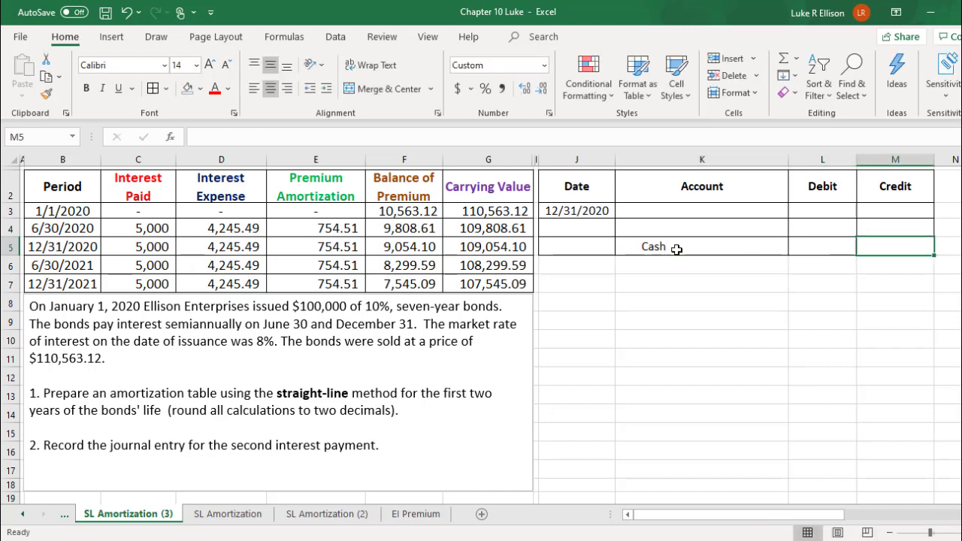
text(5000)
key(Return)
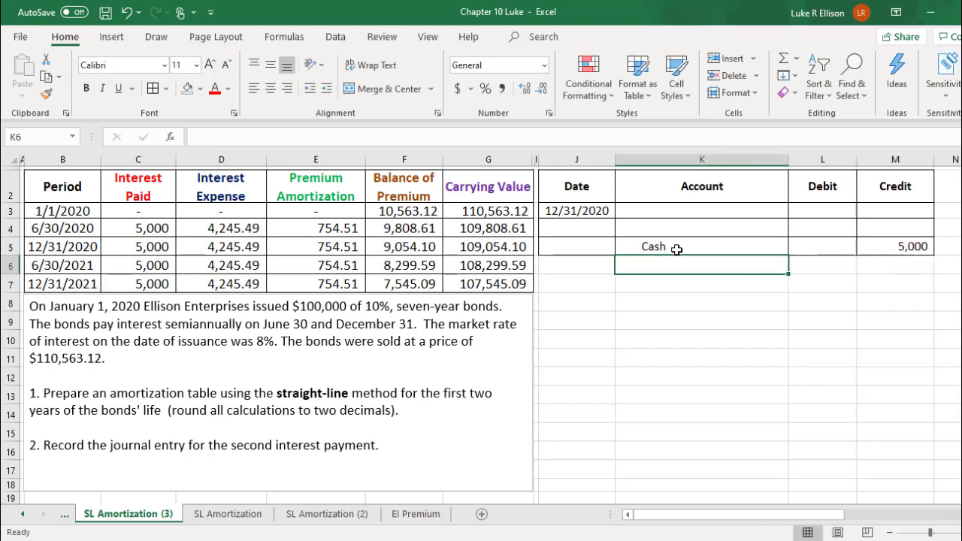
Enter Interest Expense as the first account in K3 with a debit of 4,245.49 in L3, matching the 12/31/2020 table row.
click(225, 246)
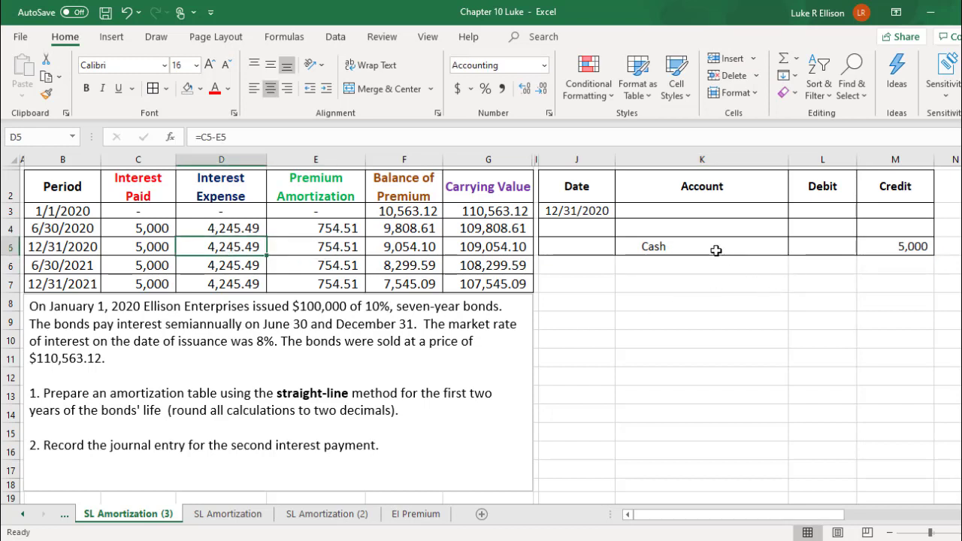
click(679, 211)
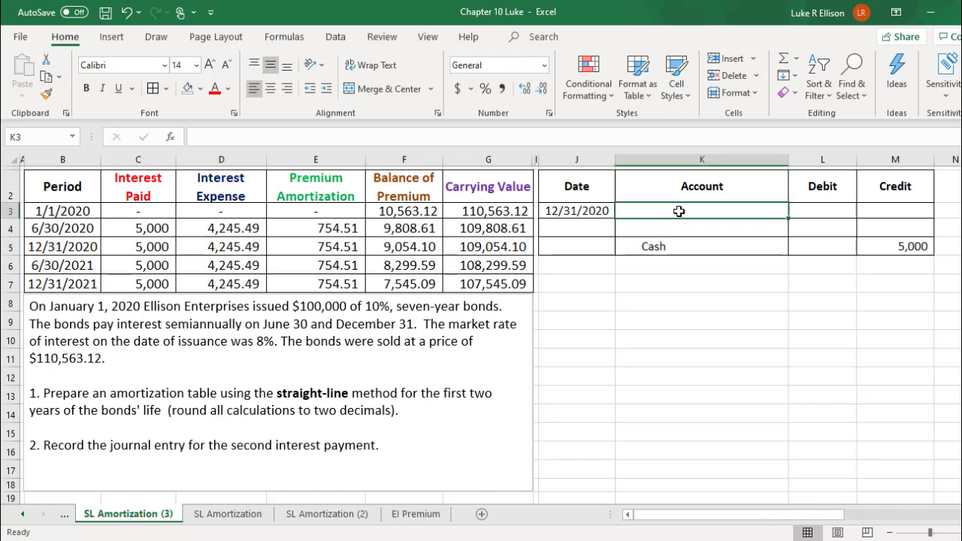
text(Interest Expen)
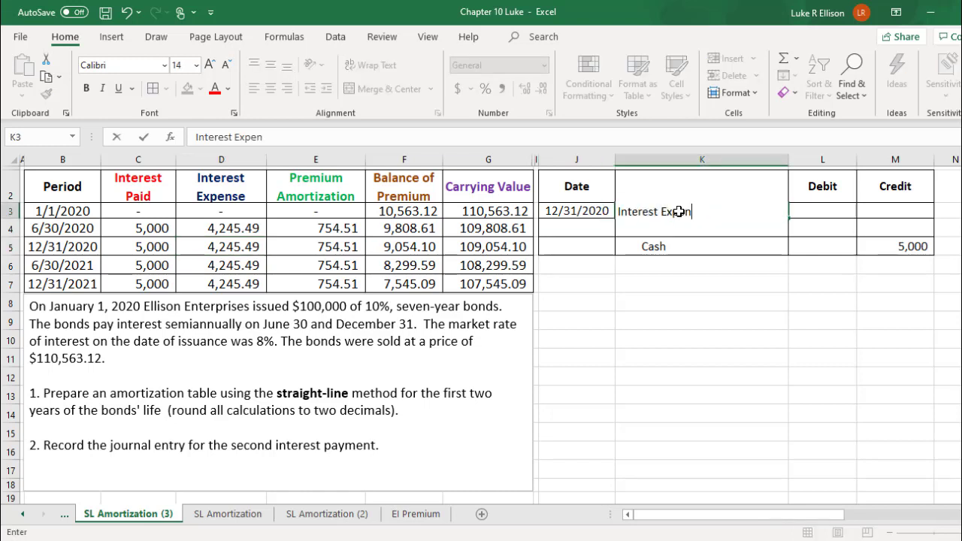
text(se)
key(Tab)
text(4,245.)
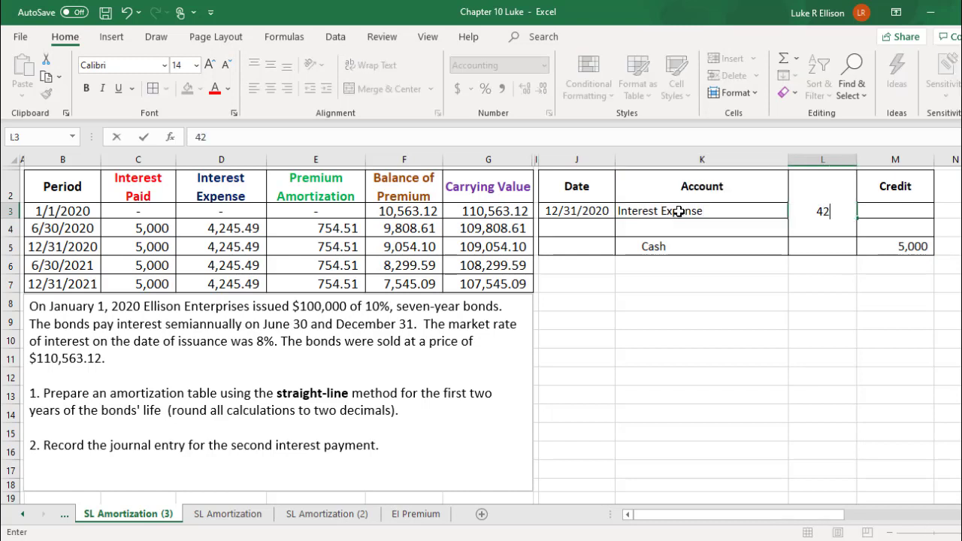
text(49)
key(Return)
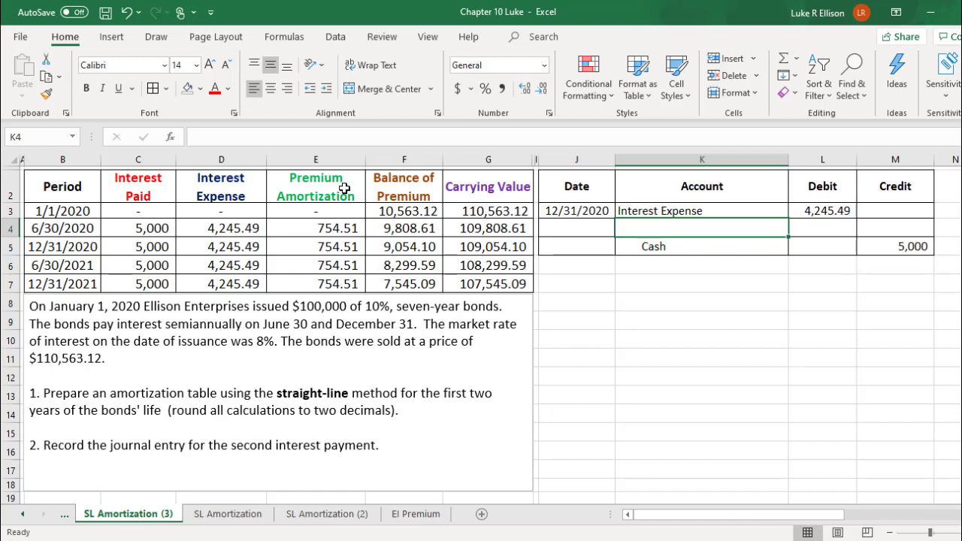
Enter Premium on Bonds Payable in K4 with a debit of 754.51 in L4 for the 12/31/2020 premium amortization.
click(323, 249)
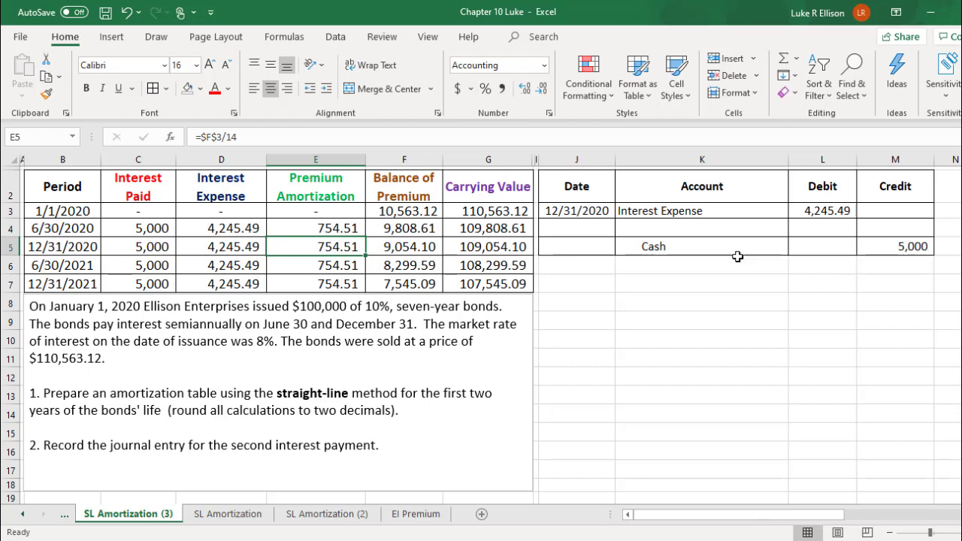
click(667, 227)
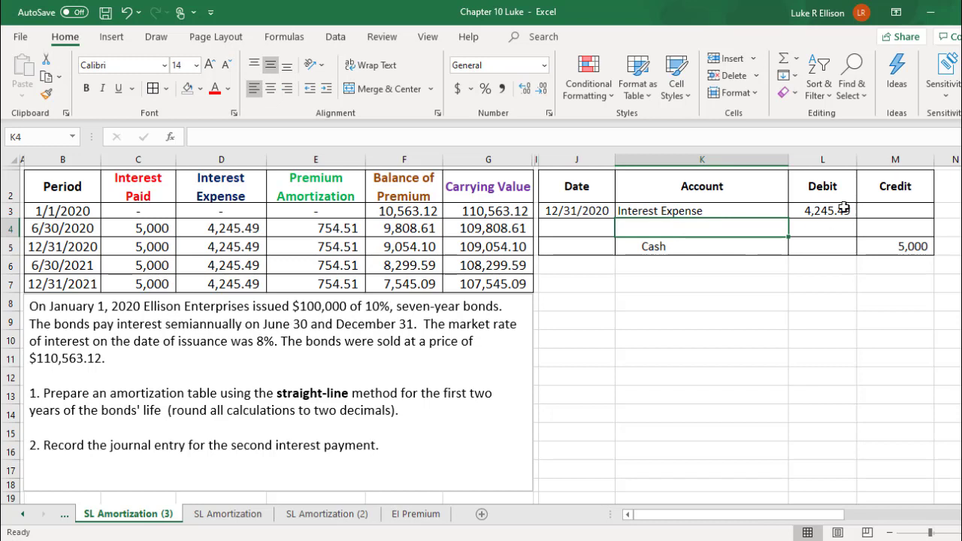
click(815, 226)
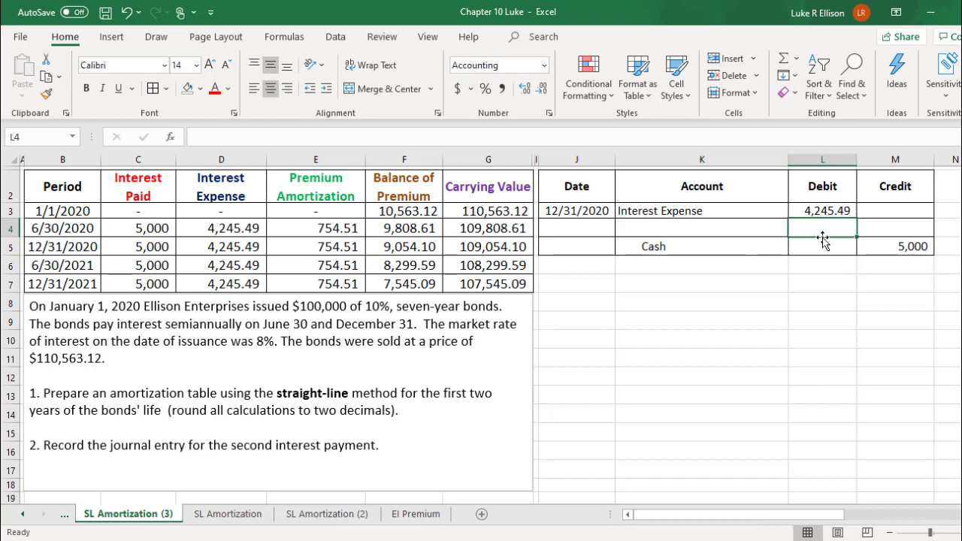
click(758, 231)
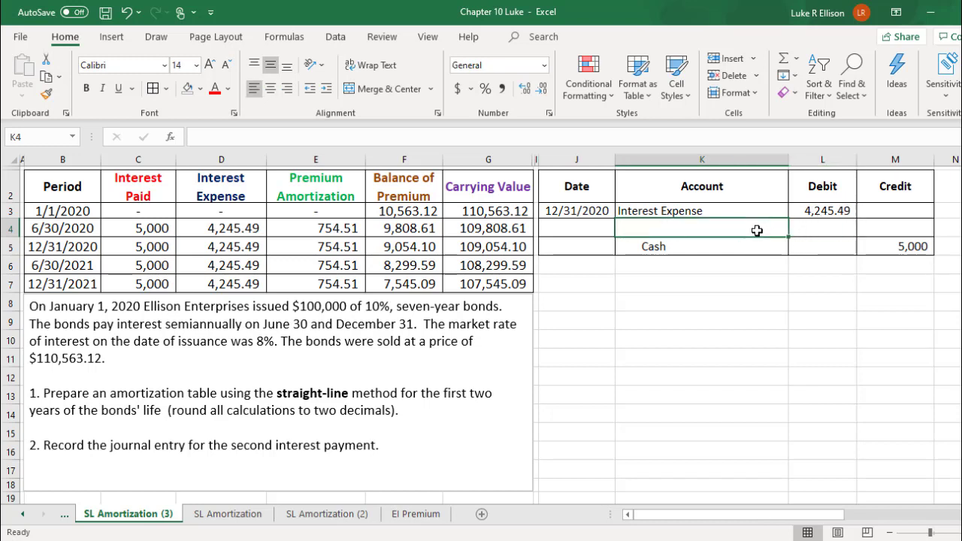
text(Premium on)
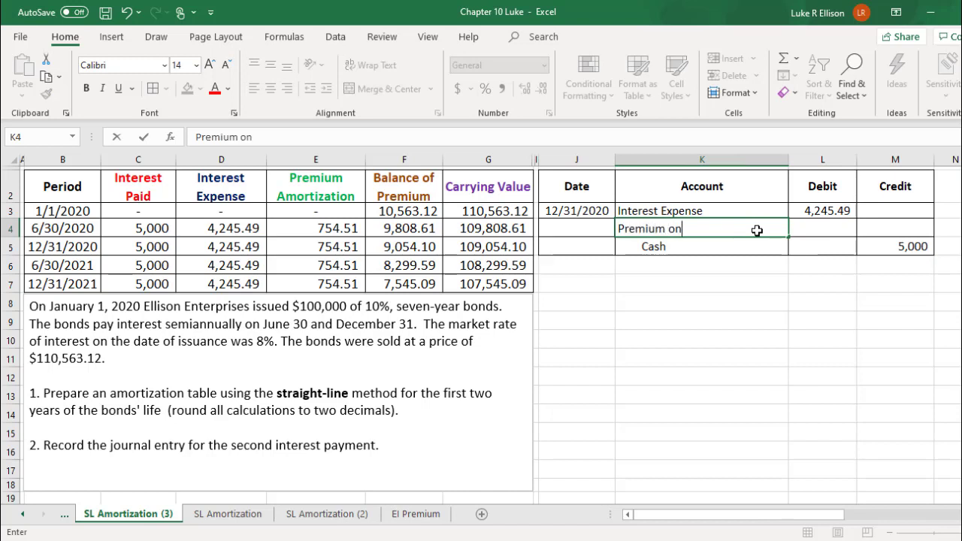
text( Bonds Payaboe)
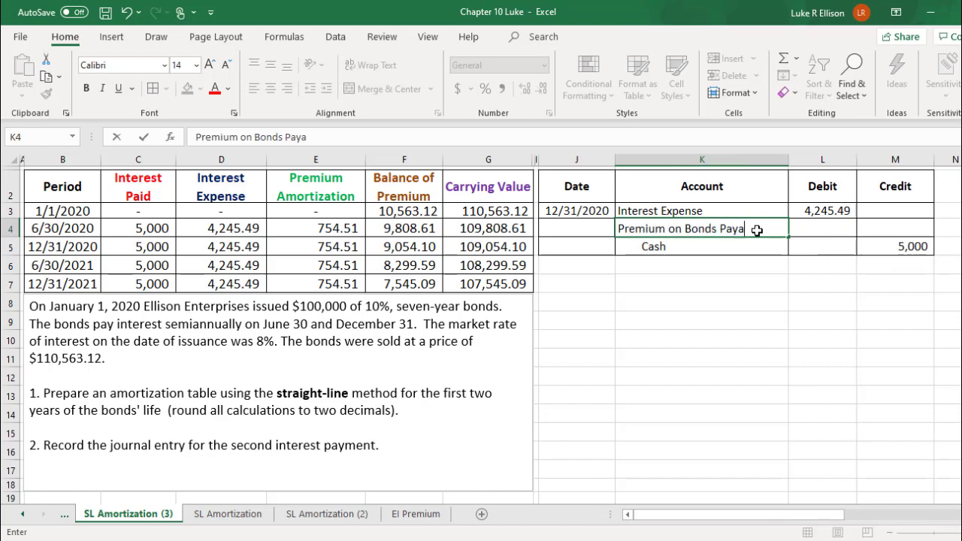
key(BackSpace)
key(BackSpace)
text(le)
key(Tab)
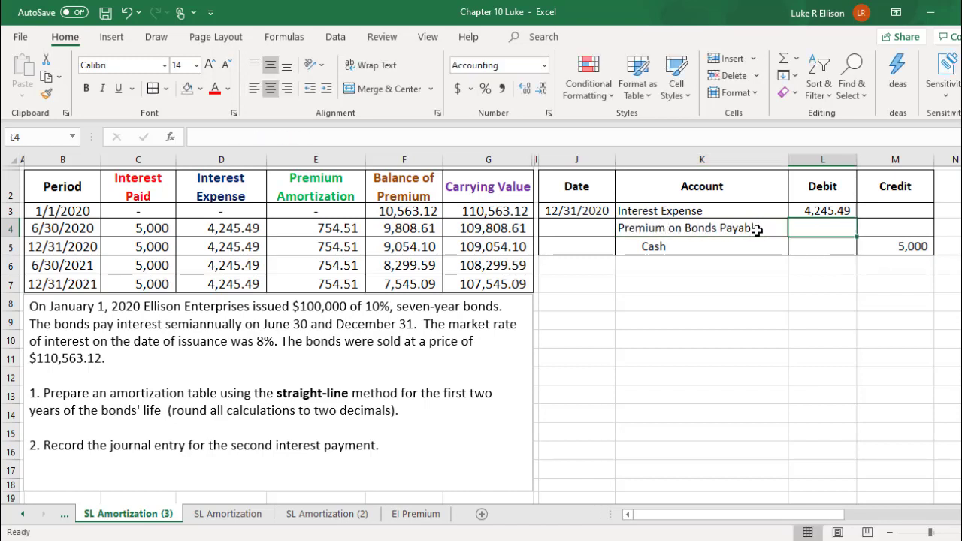
text(754.)
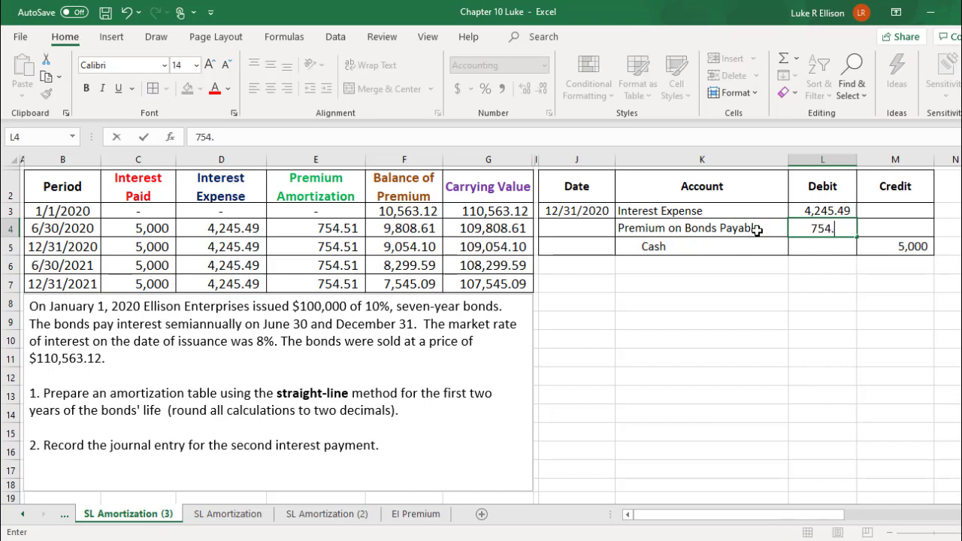
text(51)
key(Return)
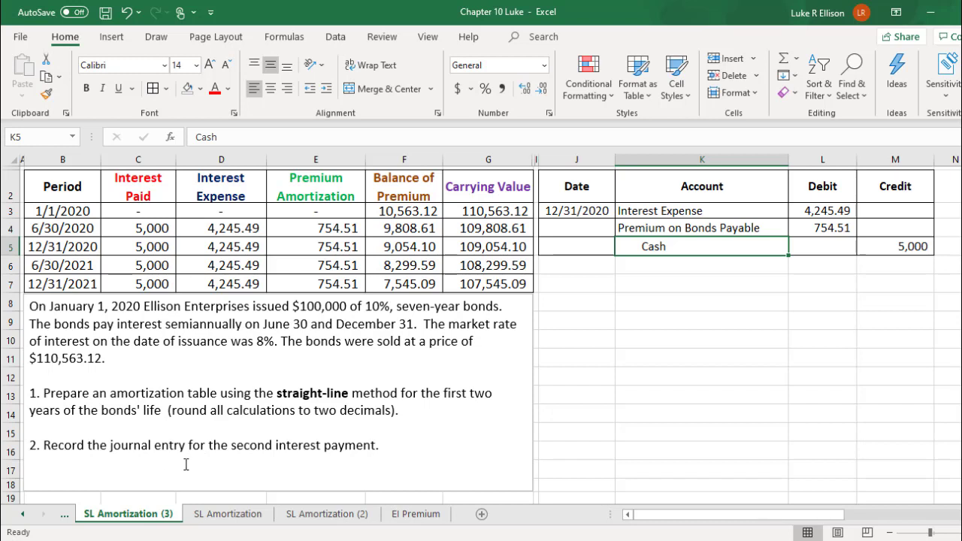
Compare interest paid, interest expense and premium amortization across the four payment periods in C4:E7.
click(162, 229)
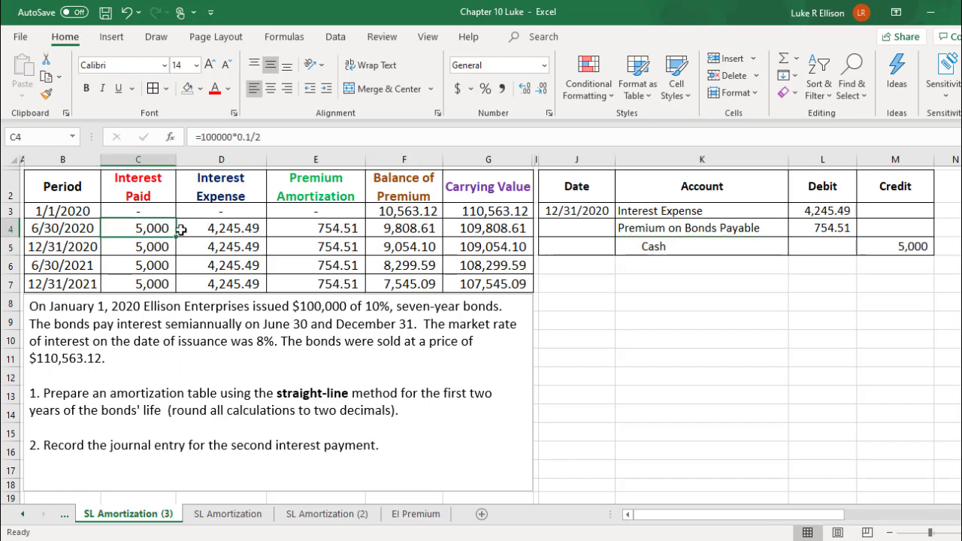
drag(181, 229, 309, 283)
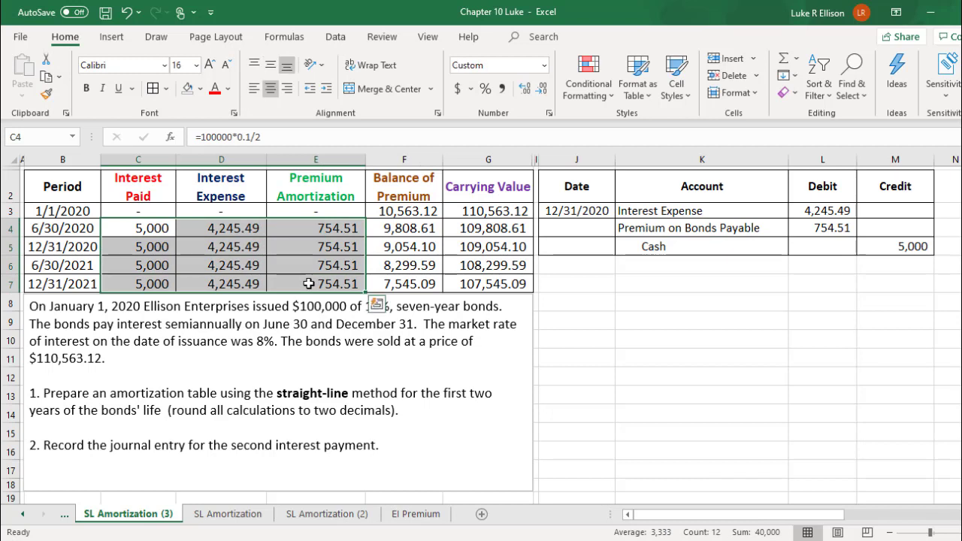